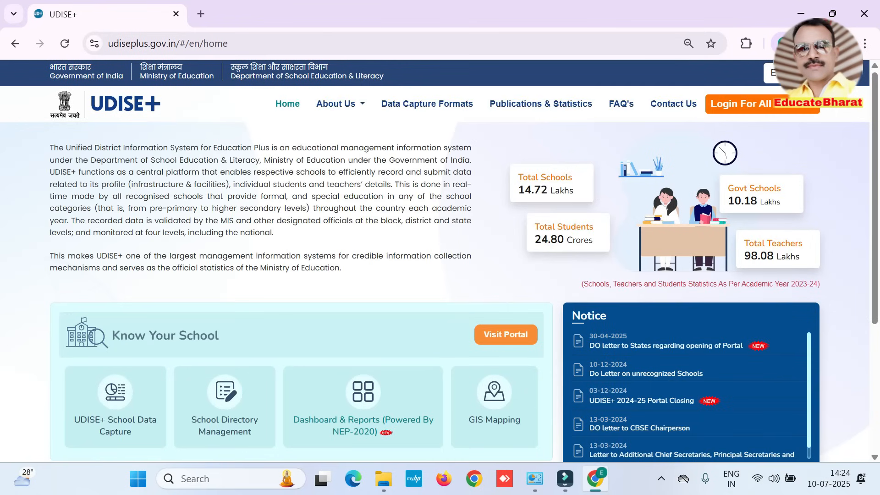
Step: Open the login page for all modules and choose MAHARASHTRA as the state
{"action": "left_click", "coordinate": [751, 110]}
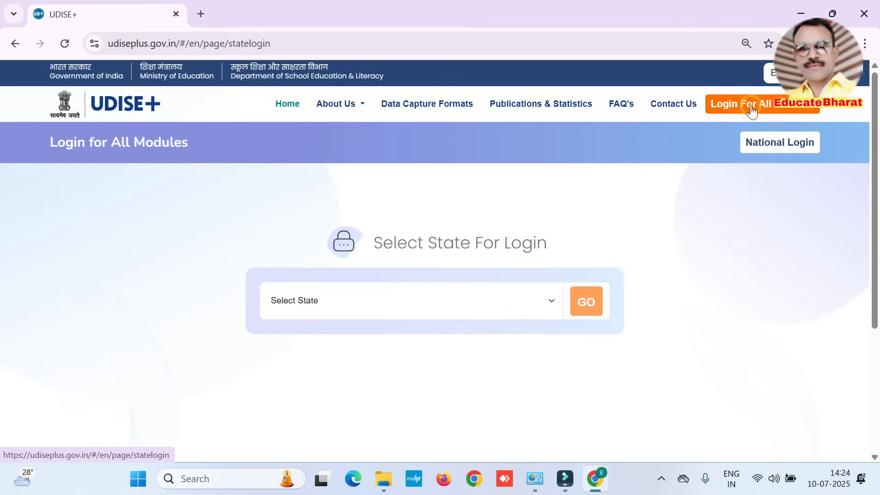
{"action": "left_click", "coordinate": [400, 307]}
{"action": "scroll", "coordinate": [330, 87], "scroll_direction": "down", "scroll_amount": 5}
{"action": "left_click", "coordinate": [331, 80]}
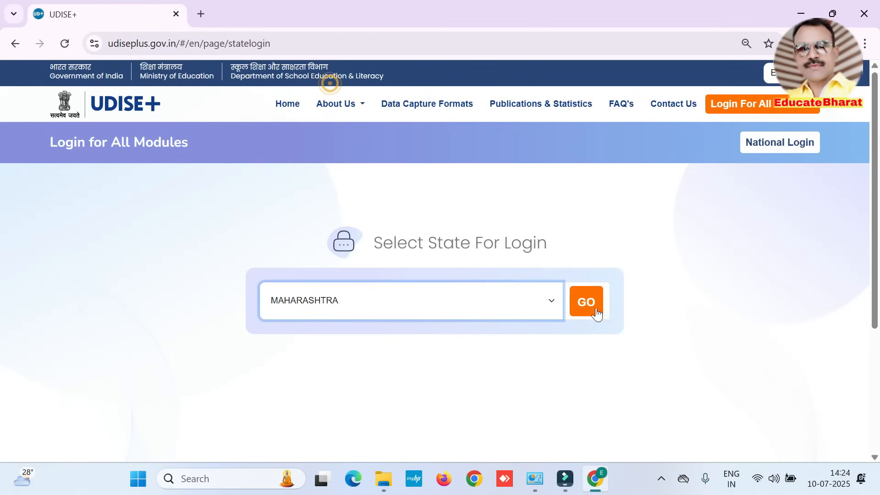
{"action": "left_click", "coordinate": [591, 306]}
Step: Open the Students Module login and sign in with the school's user ID, password and captcha
{"action": "scroll", "coordinate": [640, 377], "scroll_direction": "down", "scroll_amount": 3}
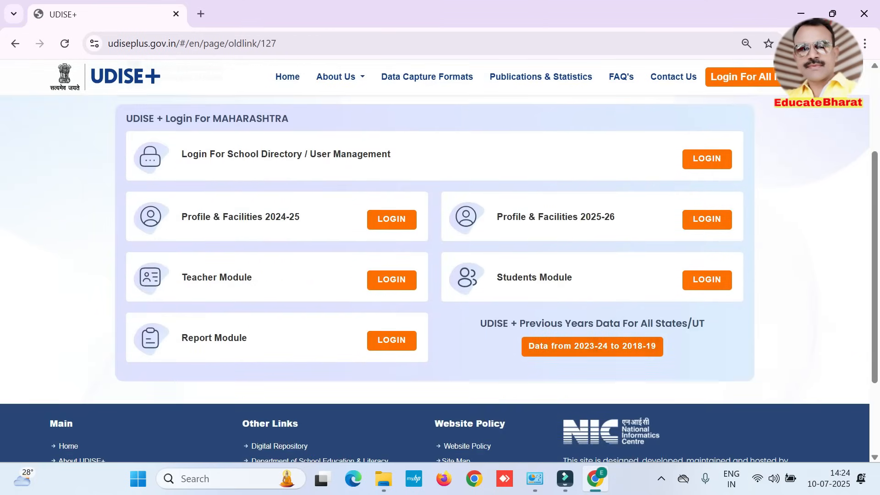
{"action": "left_click_drag", "start_coordinate": [497, 278], "coordinate": [566, 277]}
{"action": "left_click", "coordinate": [706, 280]}
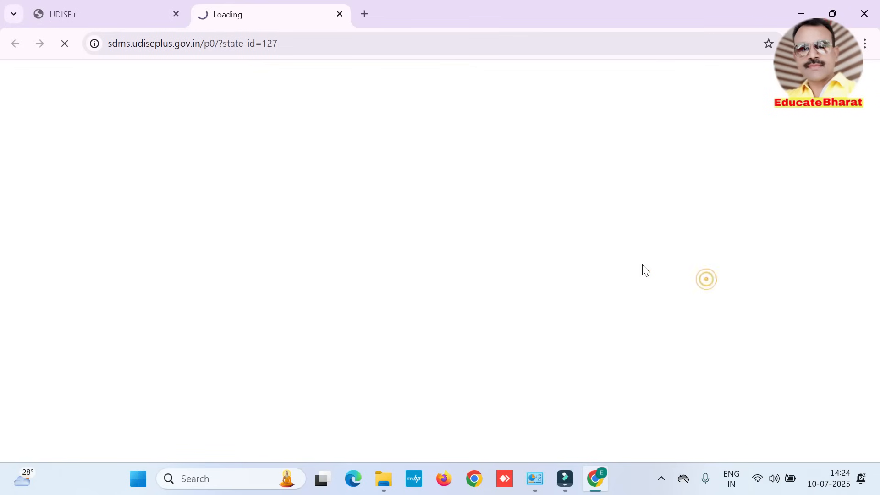
{"action": "left_click", "coordinate": [476, 177]}
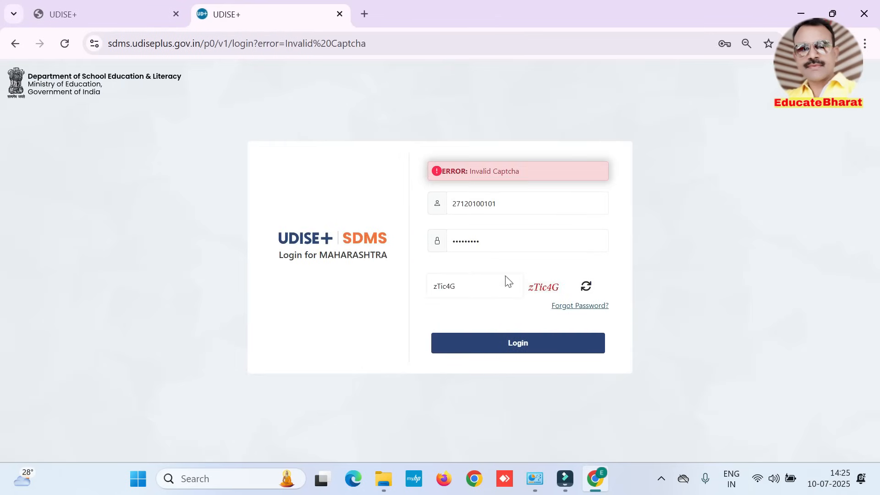
{"action": "left_click", "coordinate": [511, 345]}
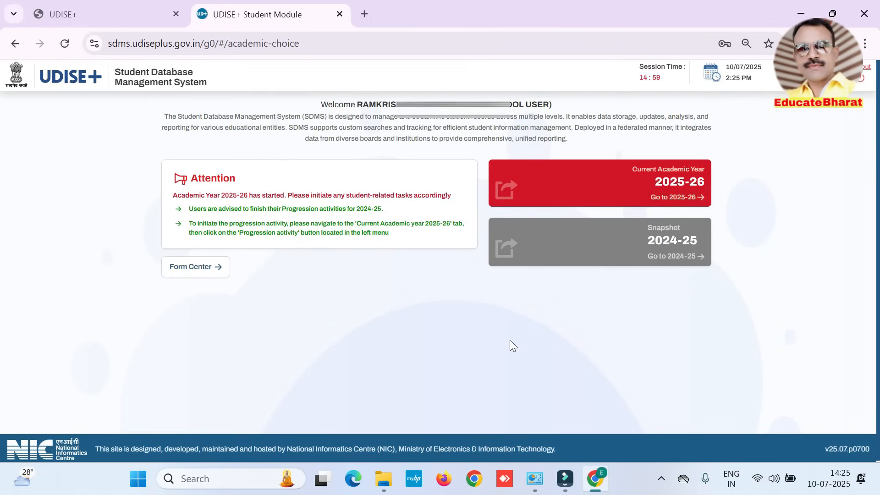
Step: Enter the current academic year 2025-26 and dismiss the School Information notice
{"action": "left_click", "coordinate": [677, 187]}
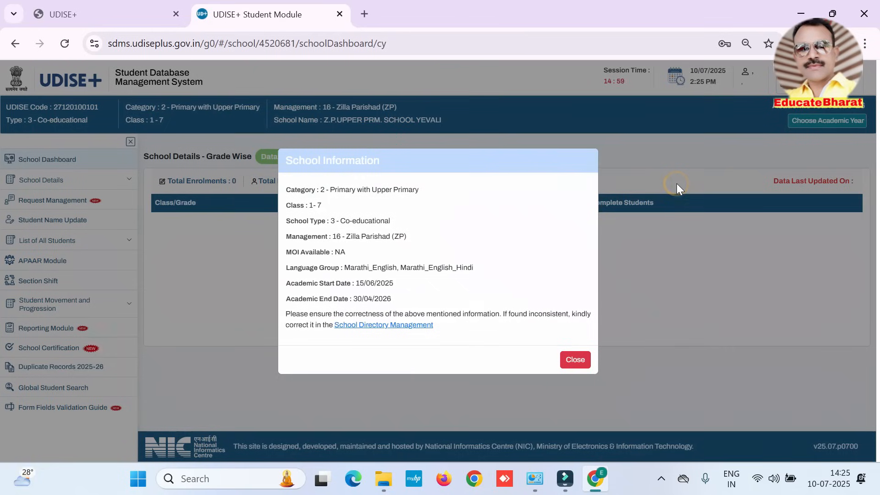
{"action": "left_click", "coordinate": [556, 355]}
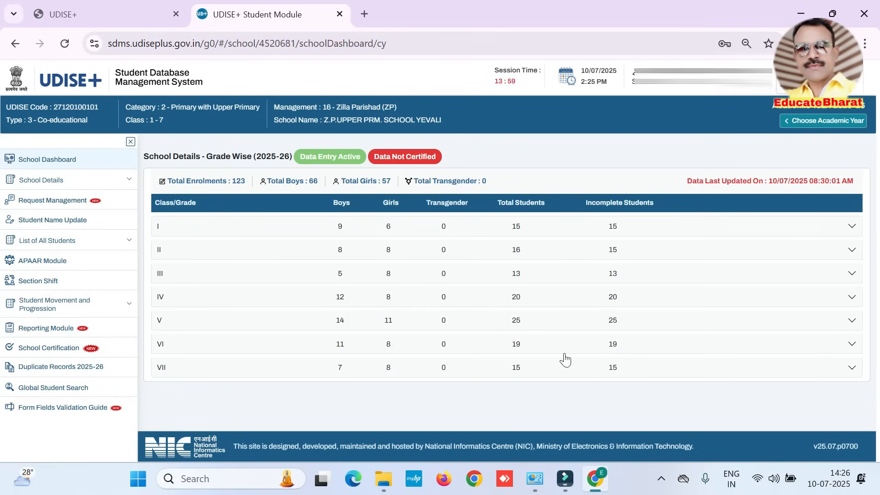
Step: Expand class II in the grade-wise school details and open the student list of section A for managing
{"action": "left_click", "coordinate": [851, 250]}
{"action": "left_click", "coordinate": [159, 252]}
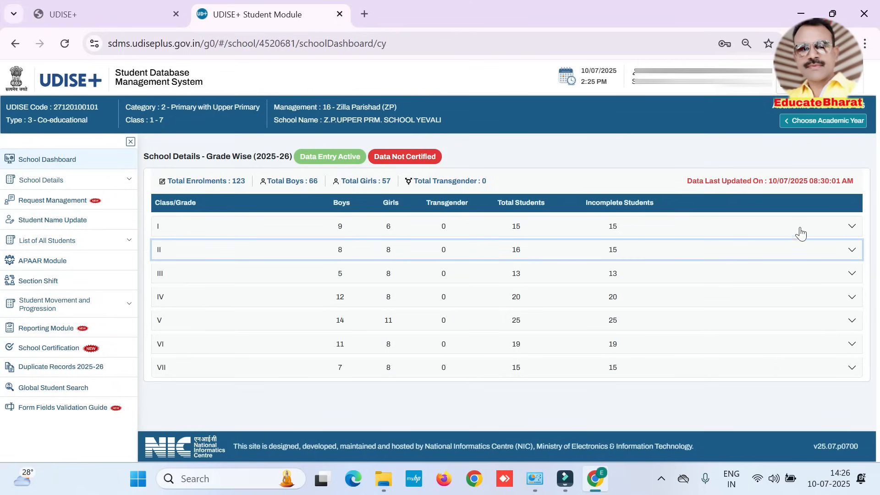
{"action": "left_click", "coordinate": [852, 251]}
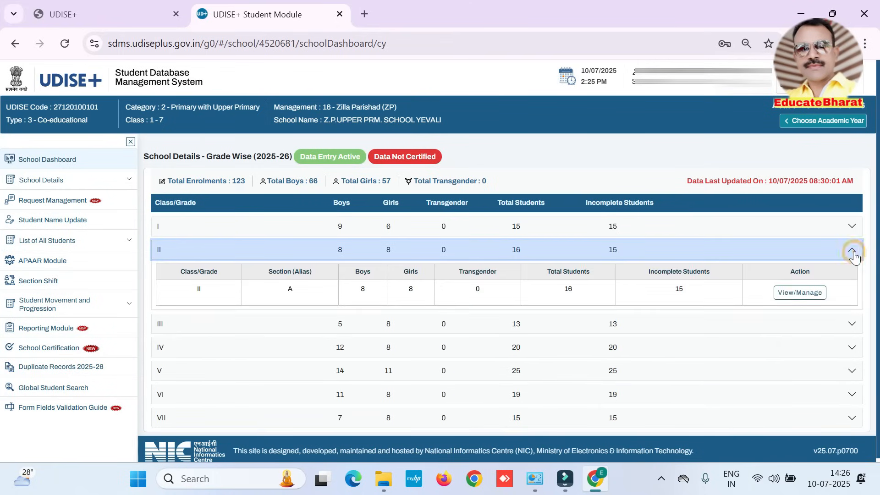
{"action": "left_click", "coordinate": [809, 295]}
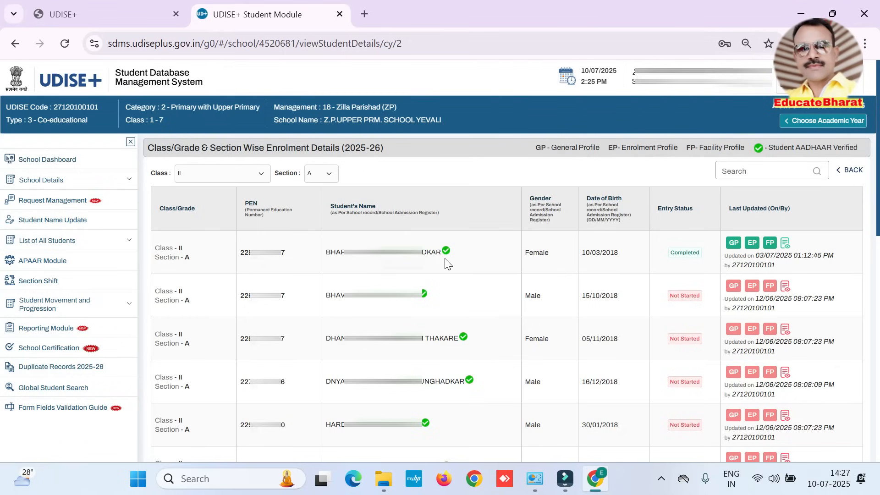
Step: Review the legend of profile types and open the General Profile of the second student in the list
{"action": "left_click_drag", "start_coordinate": [773, 148], "coordinate": [874, 147]}
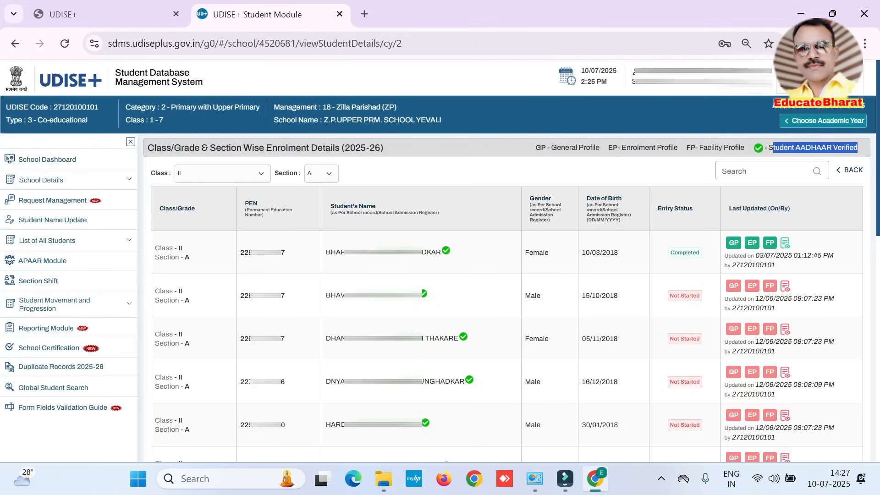
{"action": "left_click_drag", "start_coordinate": [535, 147], "coordinate": [718, 148]}
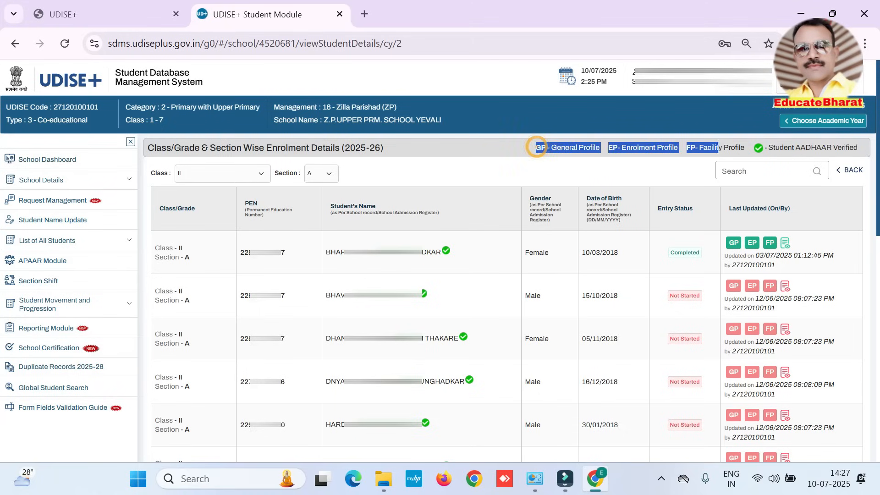
{"action": "left_click", "coordinate": [734, 285]}
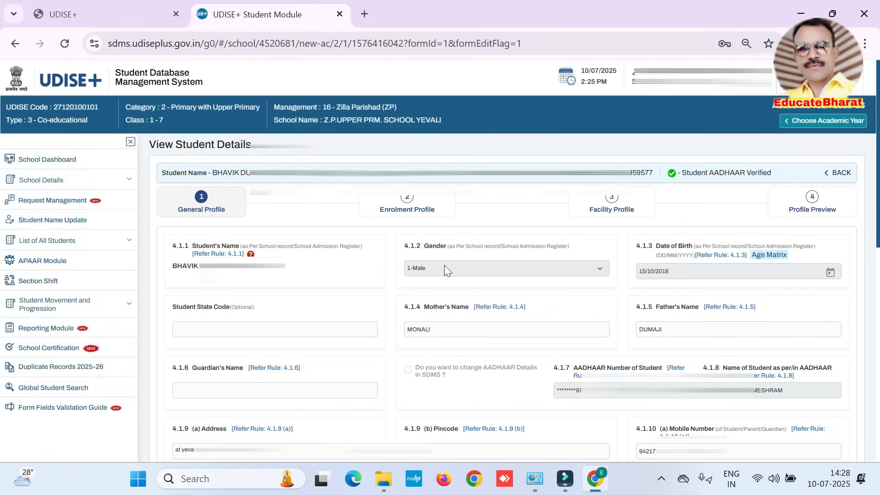
Step: Examine the date of birth, student state code, mother's name, guardian's name and AADHAAR details in the General Profile
{"action": "left_click_drag", "start_coordinate": [634, 245], "coordinate": [683, 247]}
{"action": "left_click", "coordinate": [677, 271]}
{"action": "left_click_drag", "start_coordinate": [170, 307], "coordinate": [277, 310]}
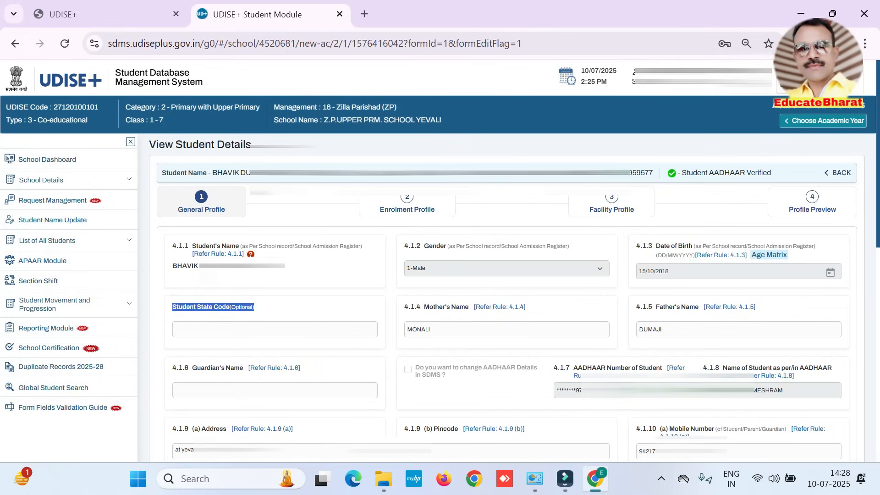
{"action": "left_click", "coordinate": [439, 329]}
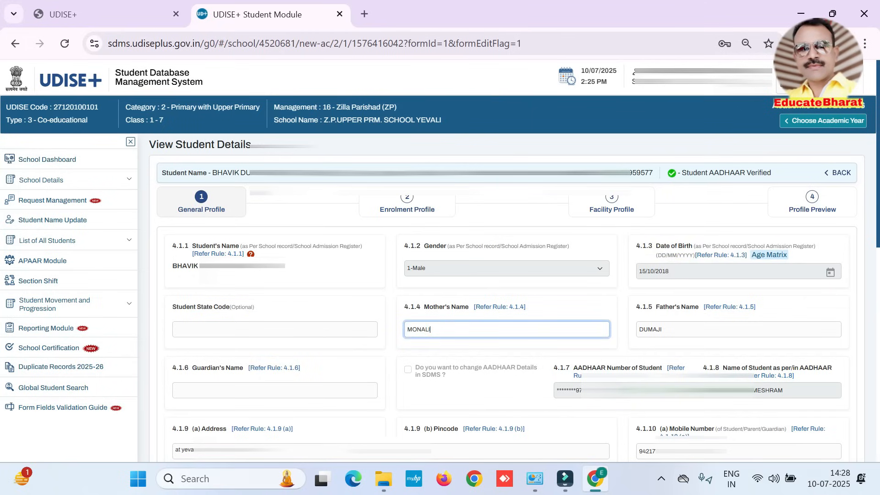
{"action": "left_click", "coordinate": [454, 329]}
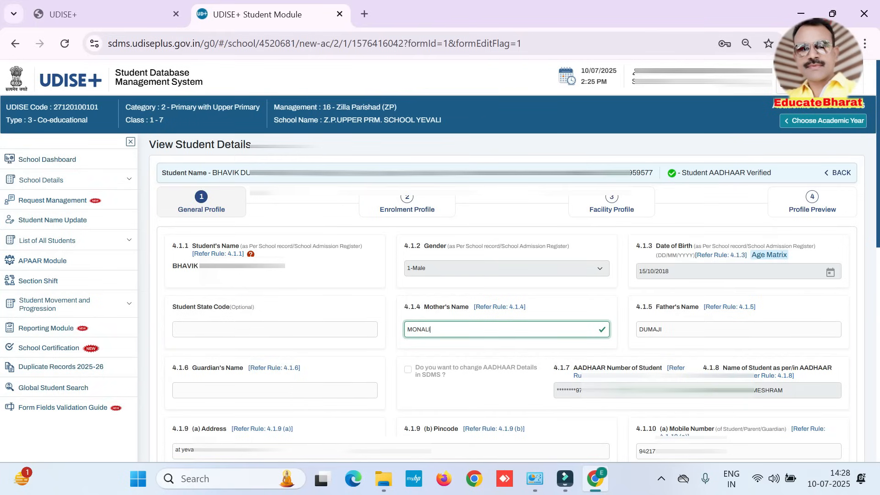
{"action": "left_click_drag", "start_coordinate": [171, 368], "coordinate": [207, 368]}
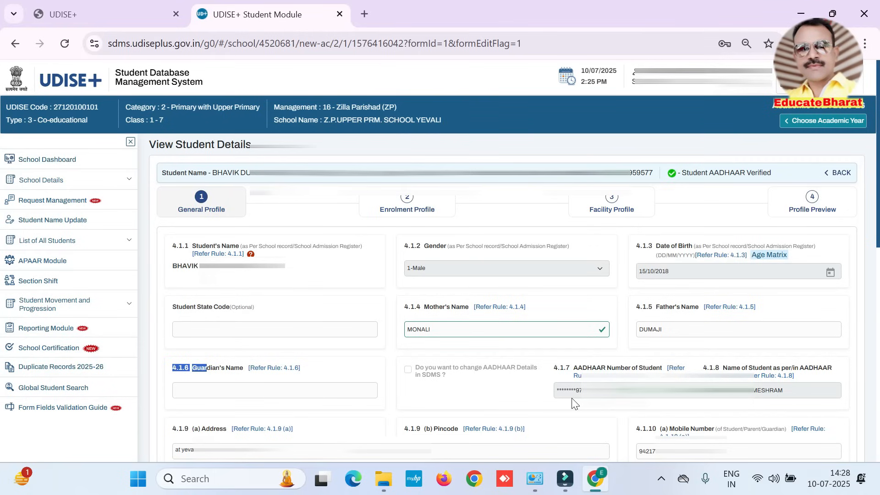
{"action": "left_click", "coordinate": [559, 396]}
{"action": "left_click_drag", "start_coordinate": [559, 396], "coordinate": [581, 392]}
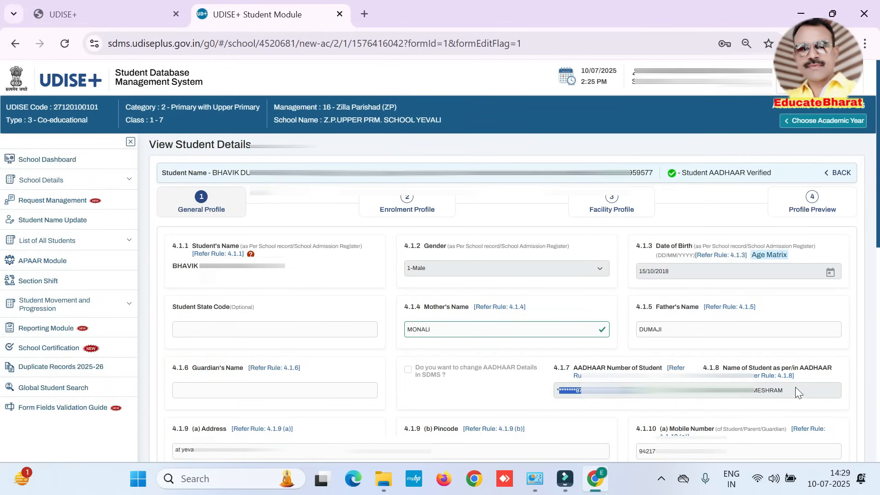
{"action": "left_click_drag", "start_coordinate": [801, 390], "coordinate": [583, 391]}
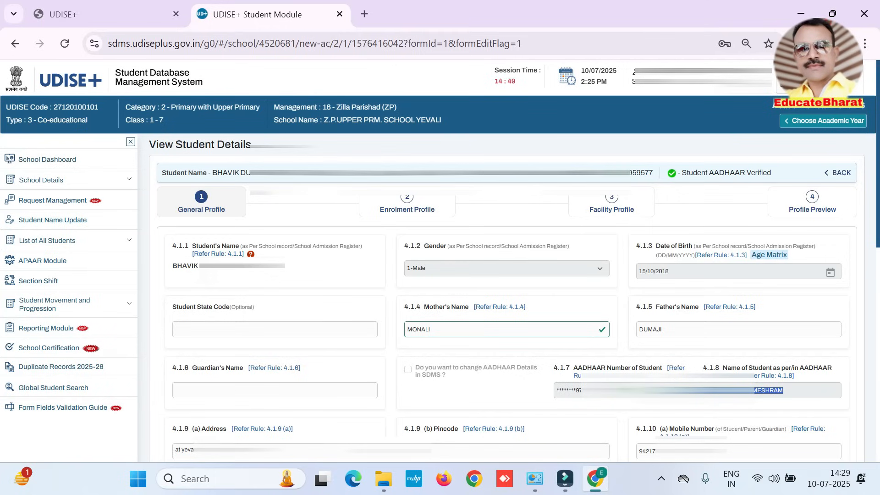
{"action": "left_click", "coordinate": [802, 389]}
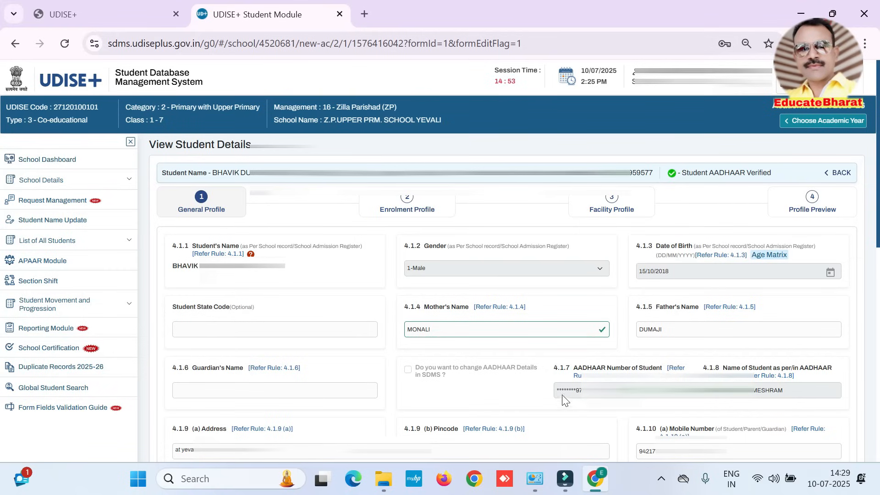
{"action": "left_click_drag", "start_coordinate": [555, 390], "coordinate": [609, 391]}
{"action": "left_click_drag", "start_coordinate": [555, 390], "coordinate": [791, 387]}
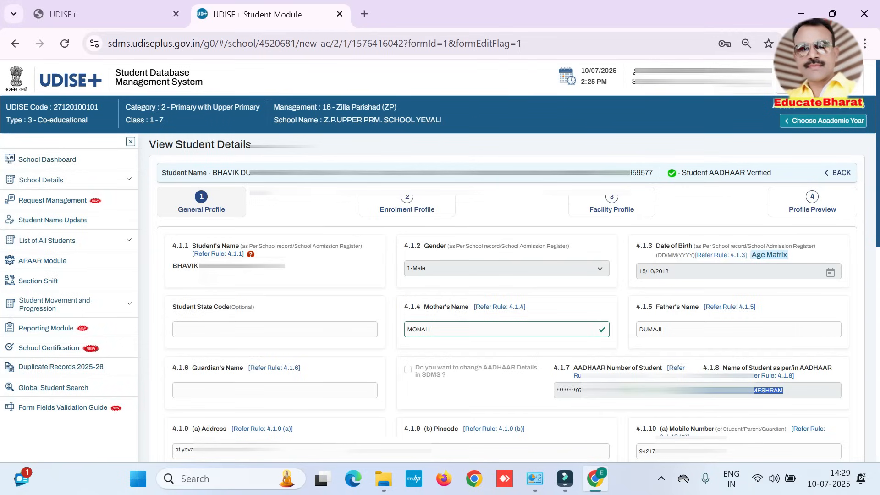
Step: Replace the student's address in field 4.1.9 (a) with the full address written in capital letters
{"action": "left_click_drag", "start_coordinate": [170, 433], "coordinate": [228, 431]}
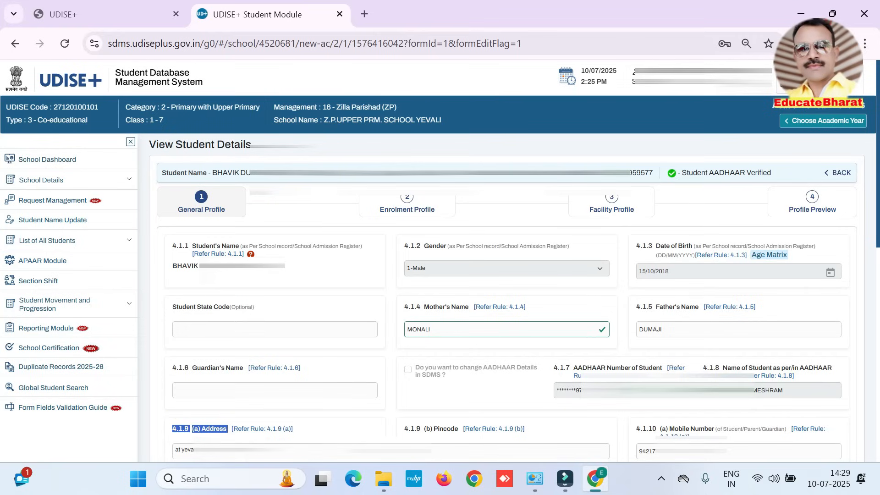
{"action": "left_click", "coordinate": [175, 450]}
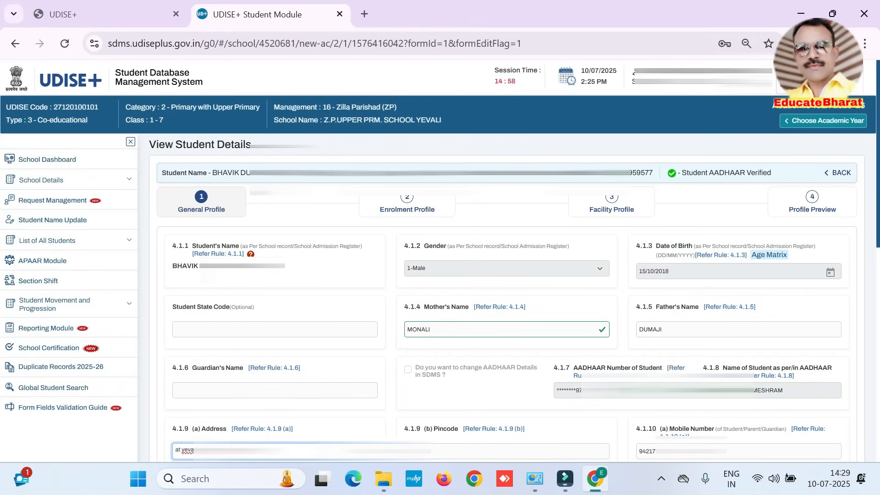
{"action": "key", "text": "ctrl+a"}
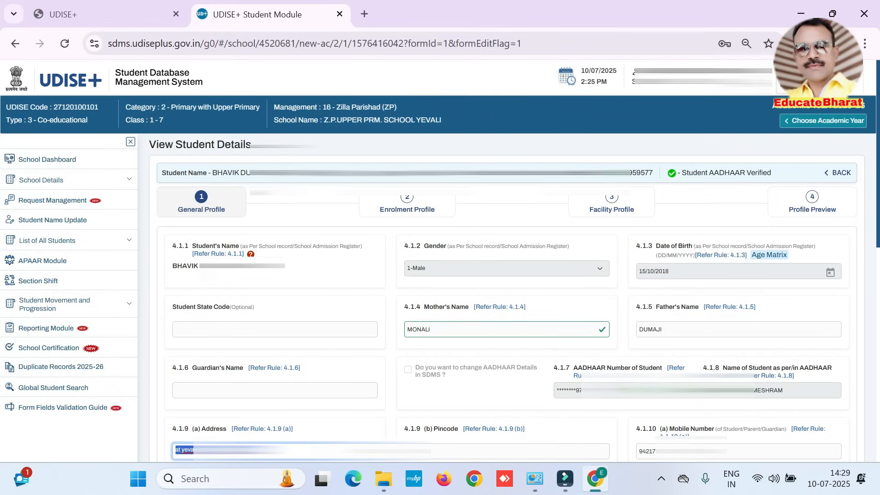
{"action": "type", "text": "A"}
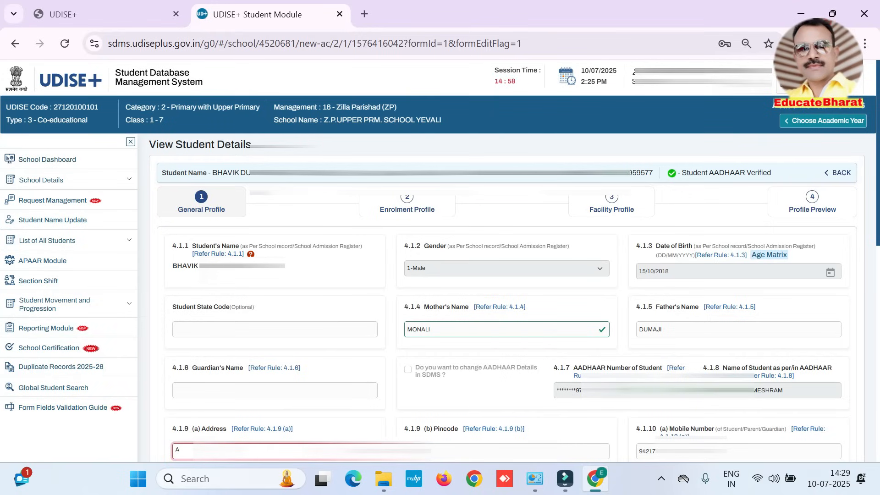
{"action": "type", "text": "T YELI"}
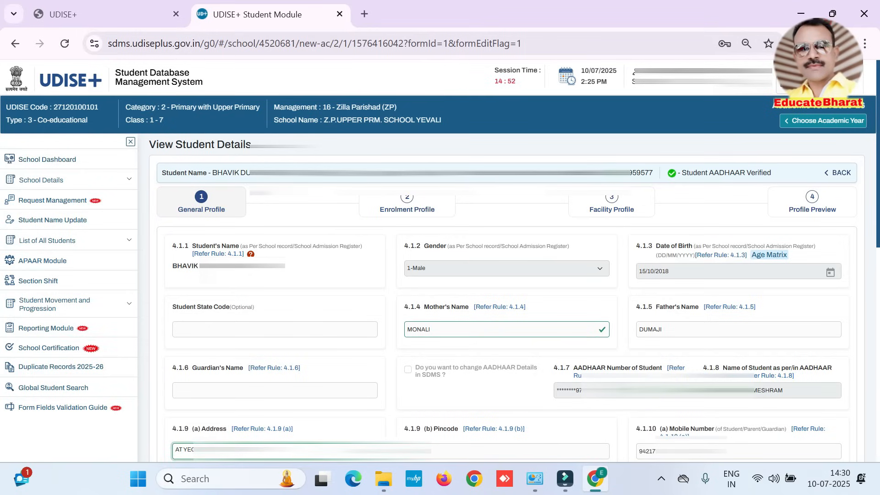
{"action": "type", "text": "PO"}
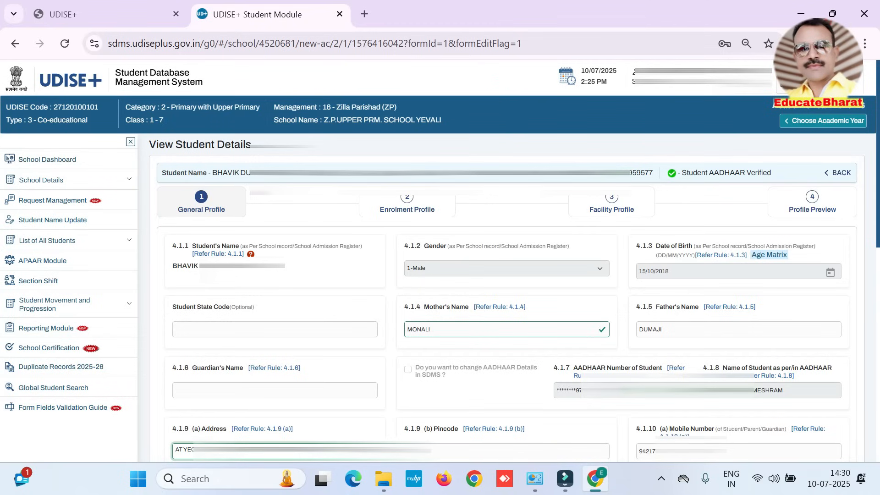
{"action": "key", "text": "ctrl+a"}
{"action": "key", "text": "Tab"}
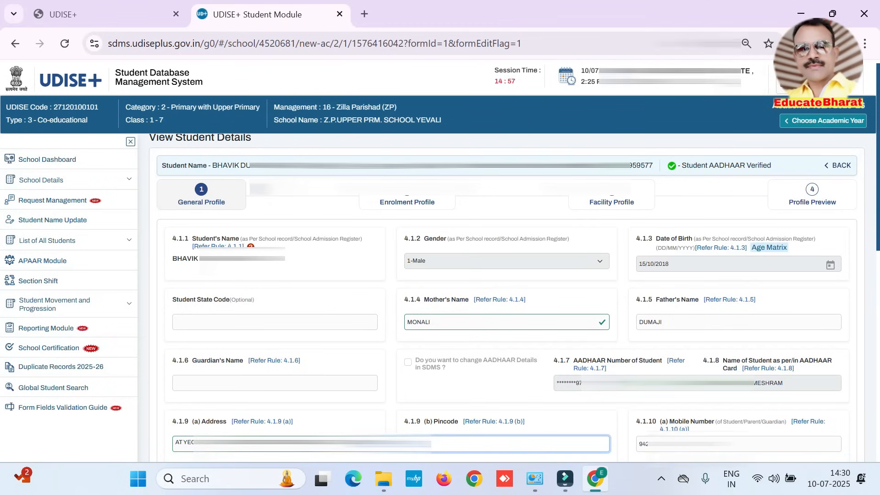
{"action": "key", "text": "Tab"}
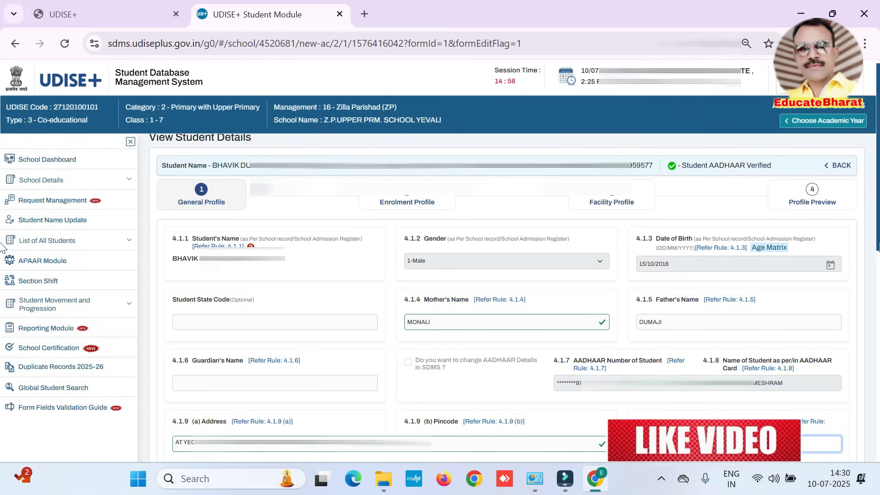
Step: Check the alternate mobile number and contact email-id fields of the General Profile
{"action": "scroll", "coordinate": [173, 170], "scroll_direction": "down", "scroll_amount": 7}
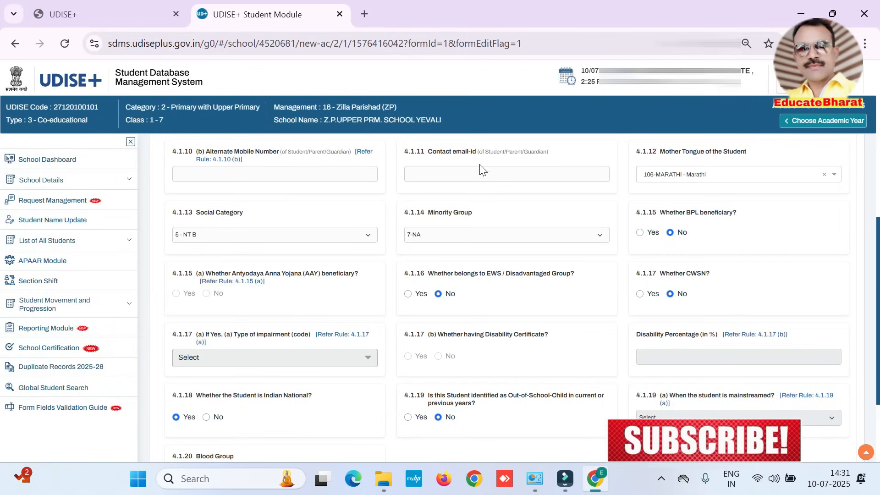
{"action": "left_click", "coordinate": [311, 174]}
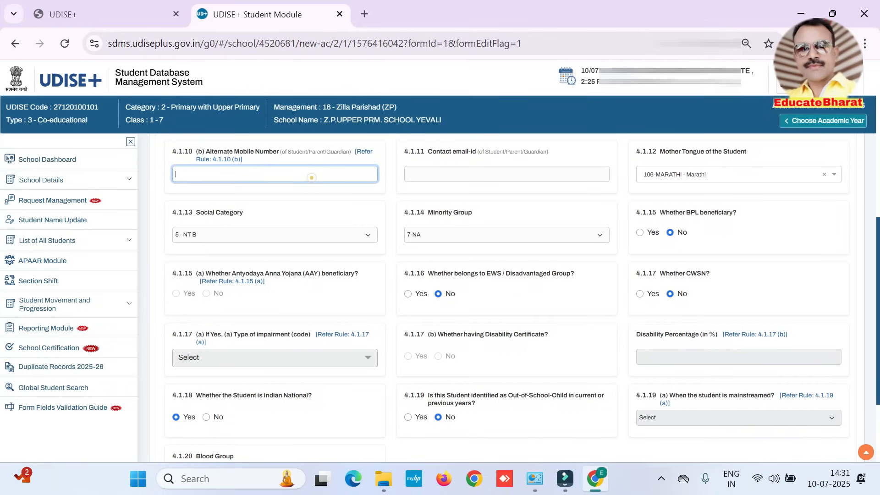
{"action": "left_click", "coordinate": [478, 179]}
{"action": "left_click", "coordinate": [299, 178]}
{"action": "left_click", "coordinate": [432, 173]}
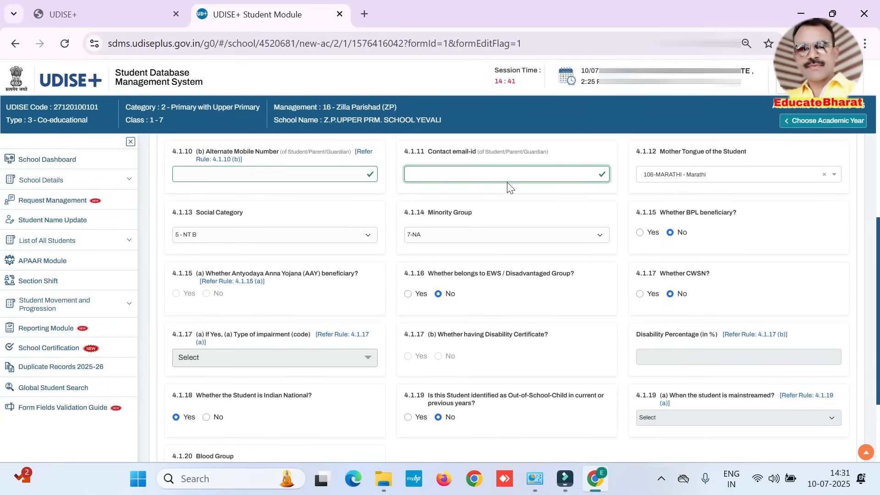
Step: Check the Minority Group options and the BPL and Antyodaya Anna Yojana (AAY) beneficiary questions in the General Profile
{"action": "left_click_drag", "start_coordinate": [422, 211], "coordinate": [510, 211]}
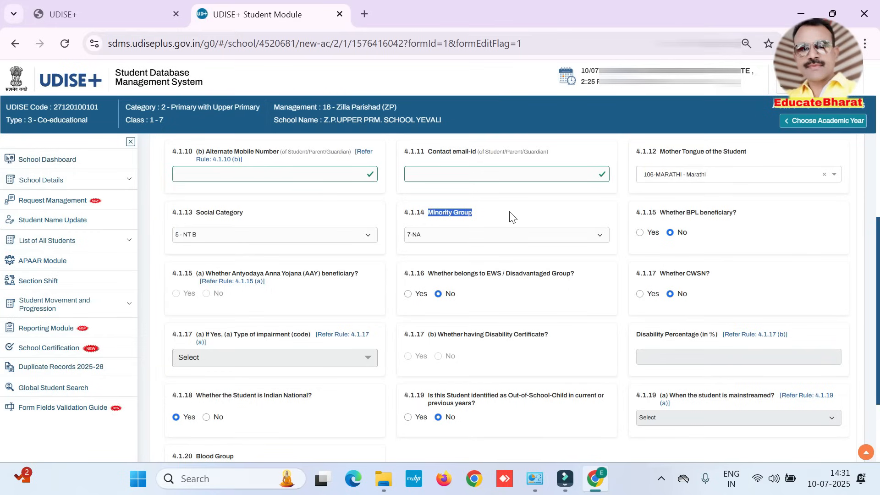
{"action": "left_click", "coordinate": [454, 235]}
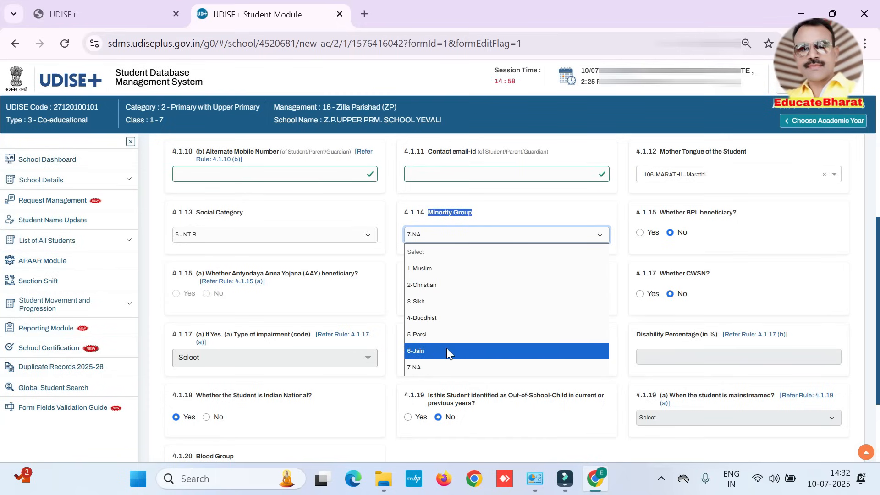
{"action": "left_click", "coordinate": [521, 215]}
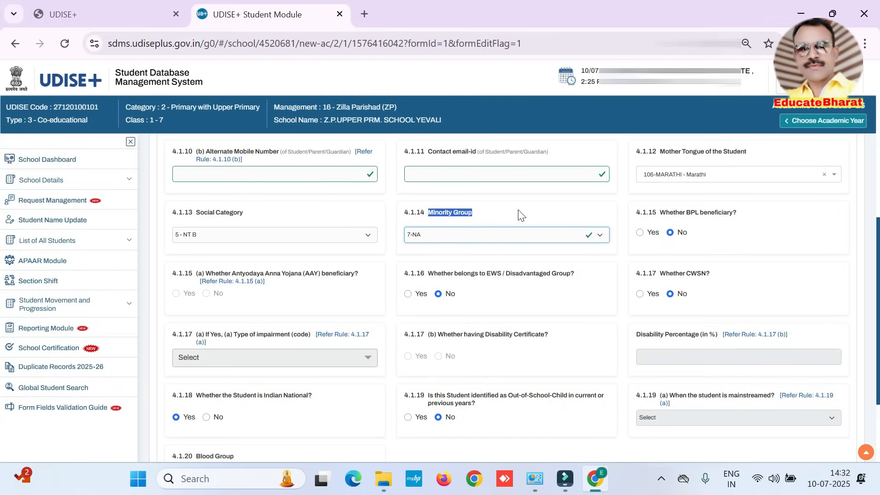
{"action": "left_click_drag", "start_coordinate": [635, 213], "coordinate": [744, 215]}
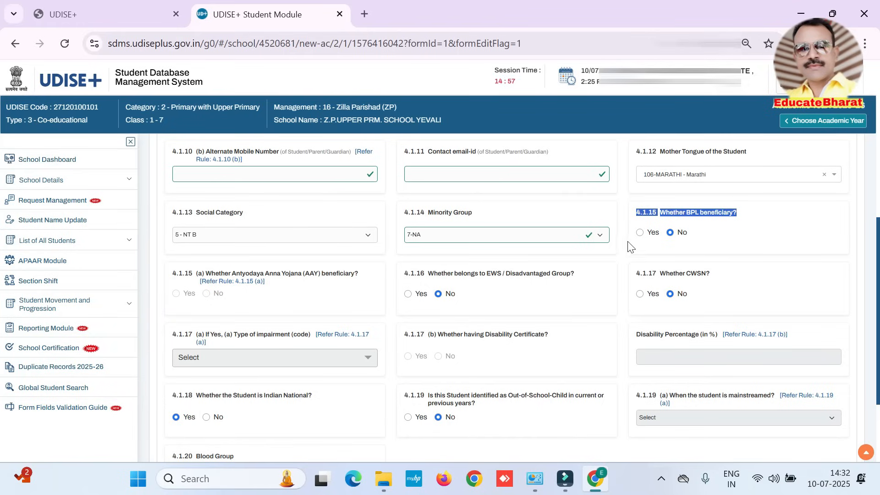
{"action": "left_click_drag", "start_coordinate": [172, 273], "coordinate": [333, 274]}
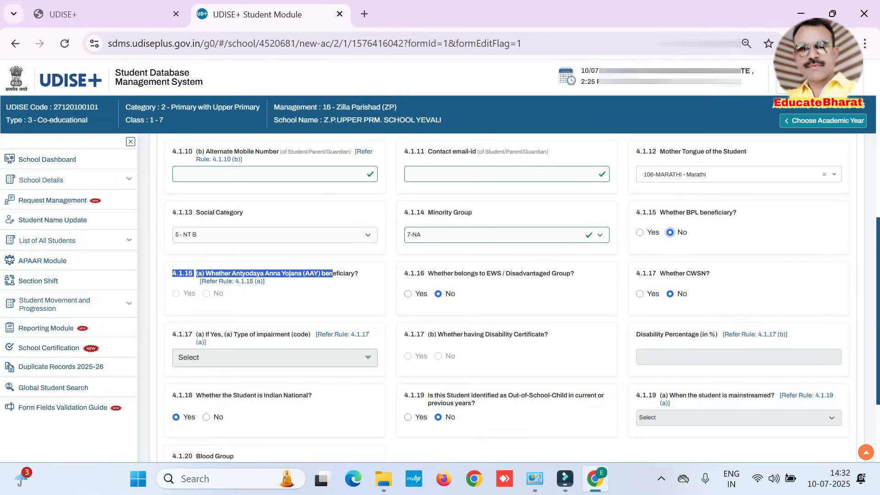
Step: Try Yes for the EWS / Disadvantaged Group question in field 4.1.16 and return the answer to No
{"action": "left_click_drag", "start_coordinate": [427, 273], "coordinate": [585, 277]}
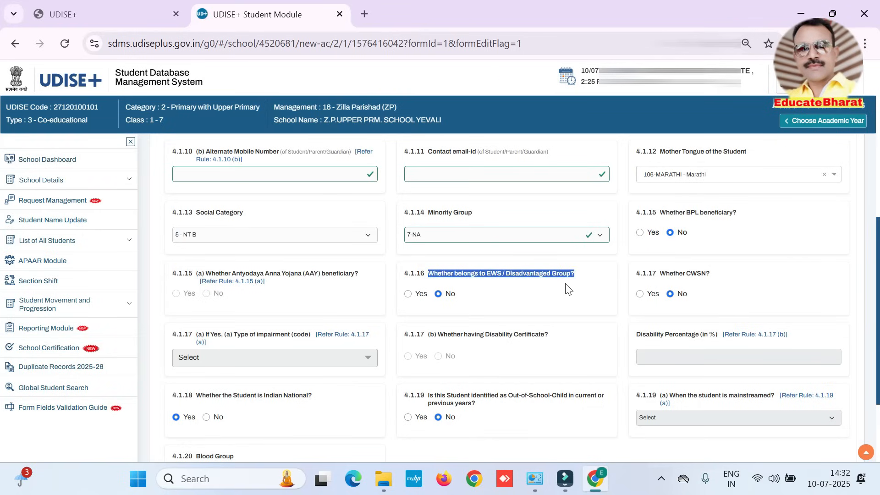
{"action": "left_click", "coordinate": [408, 294]}
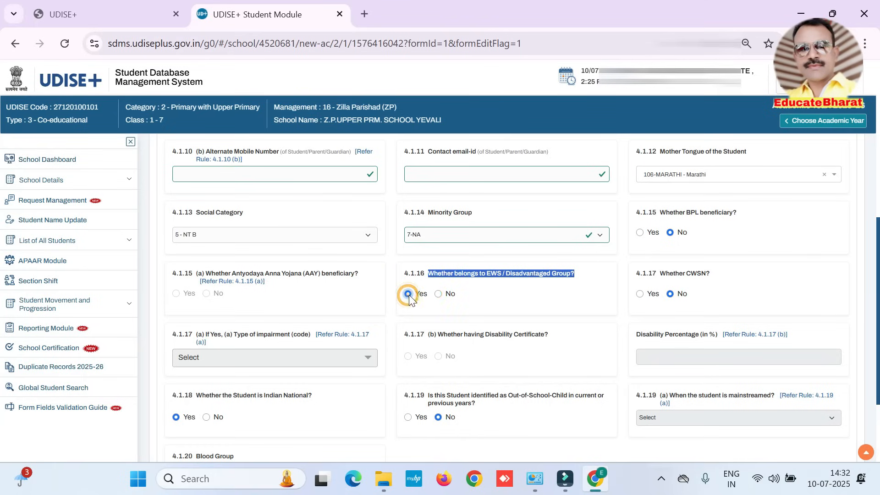
{"action": "left_click", "coordinate": [439, 296]}
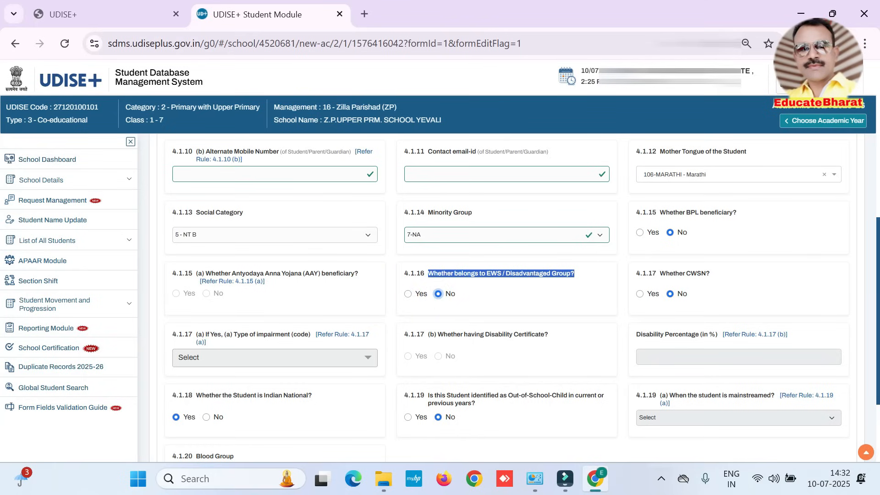
{"action": "left_click_drag", "start_coordinate": [470, 274], "coordinate": [584, 277]}
Step: Try Yes for CWSN and for the disability certificate, look at the impairment types, and return CWSN to No
{"action": "left_click", "coordinate": [639, 293]}
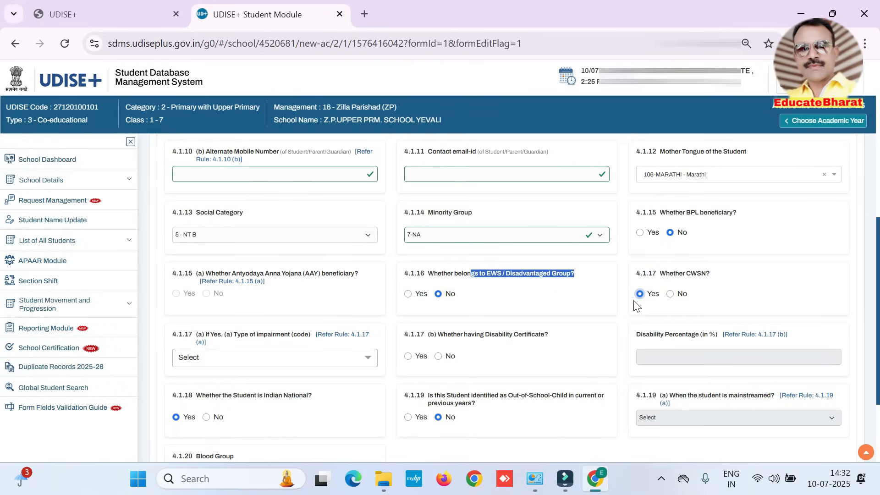
{"action": "left_click", "coordinate": [226, 358]}
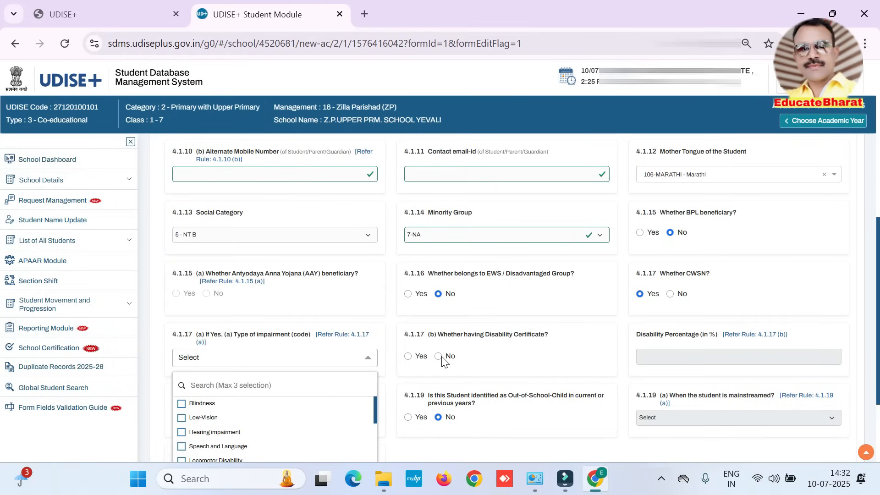
{"action": "left_click", "coordinate": [408, 356]}
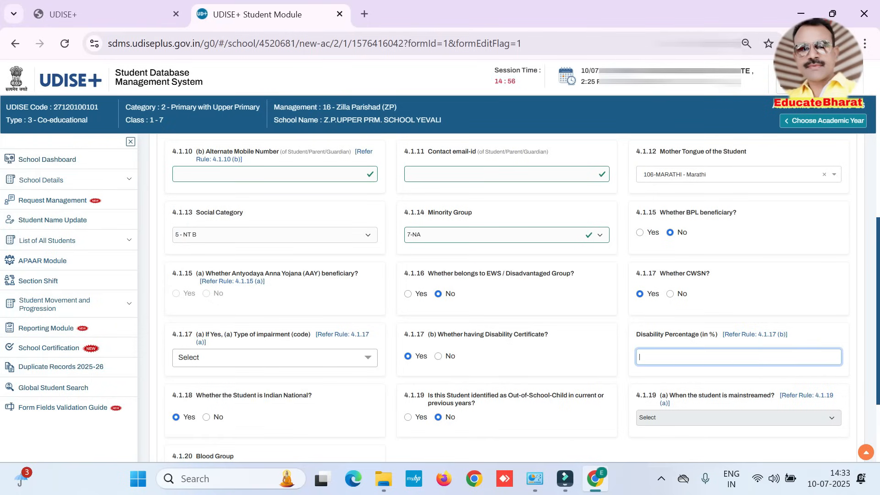
{"action": "left_click", "coordinate": [670, 294]}
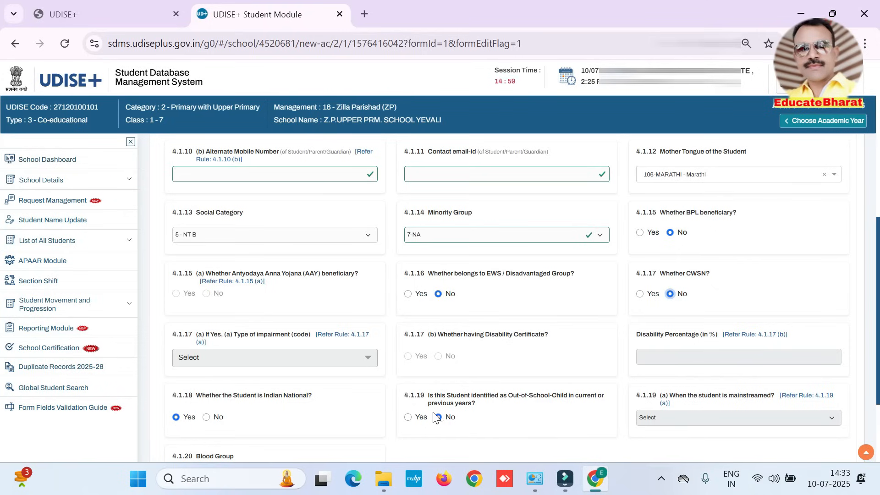
Step: Try Yes for the Out-of-School-Child question, view the mainstreaming year options, and return the answer to No
{"action": "left_click", "coordinate": [407, 422]}
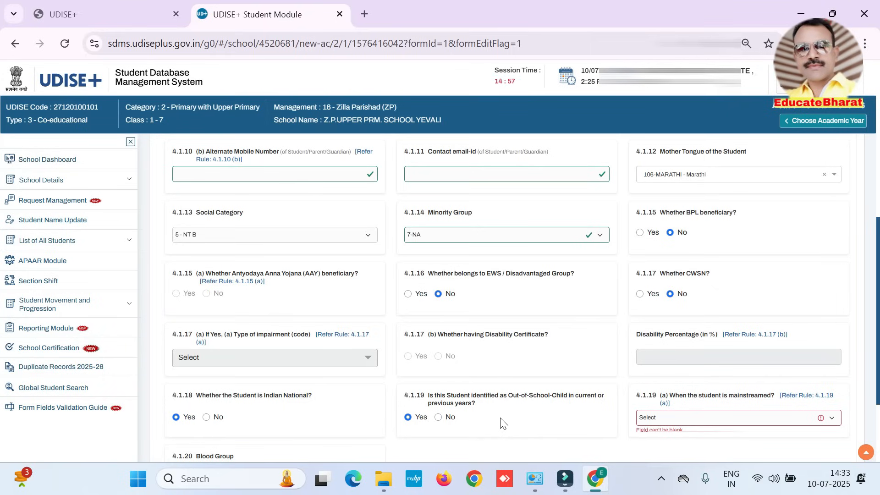
{"action": "left_click", "coordinate": [668, 416]}
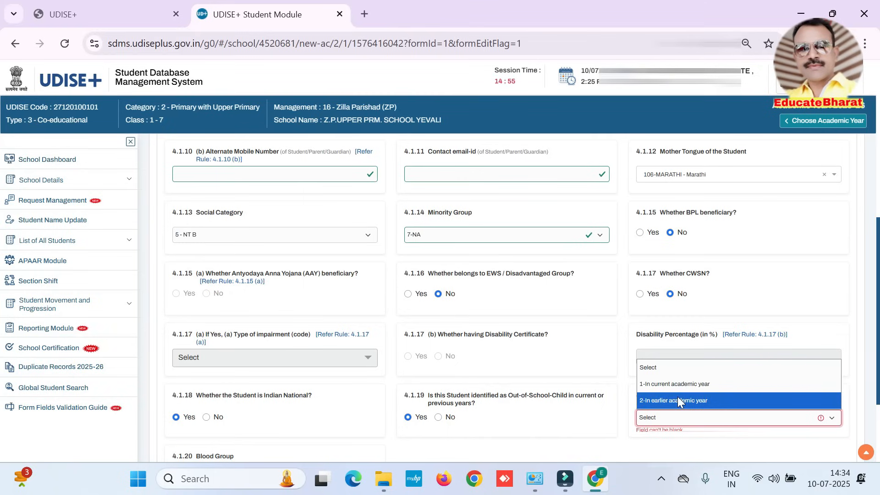
{"action": "left_click", "coordinate": [561, 411]}
{"action": "left_click", "coordinate": [439, 417]}
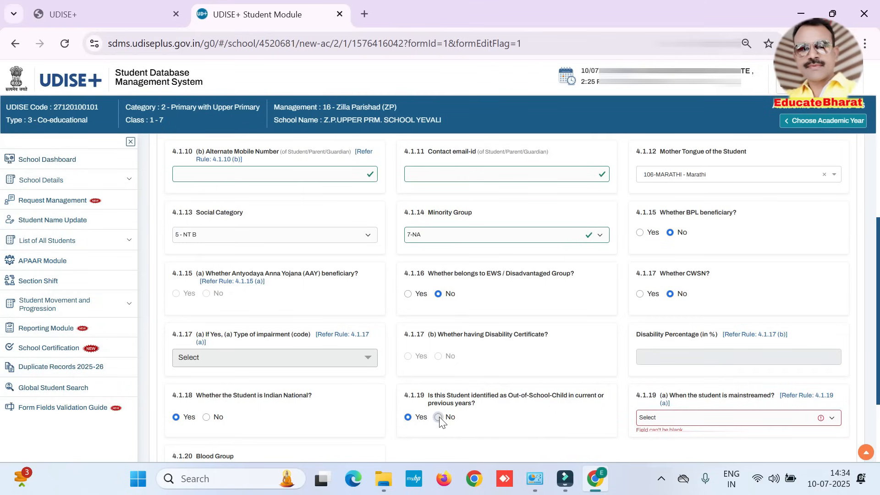
{"action": "left_click_drag", "start_coordinate": [404, 395], "coordinate": [519, 420]}
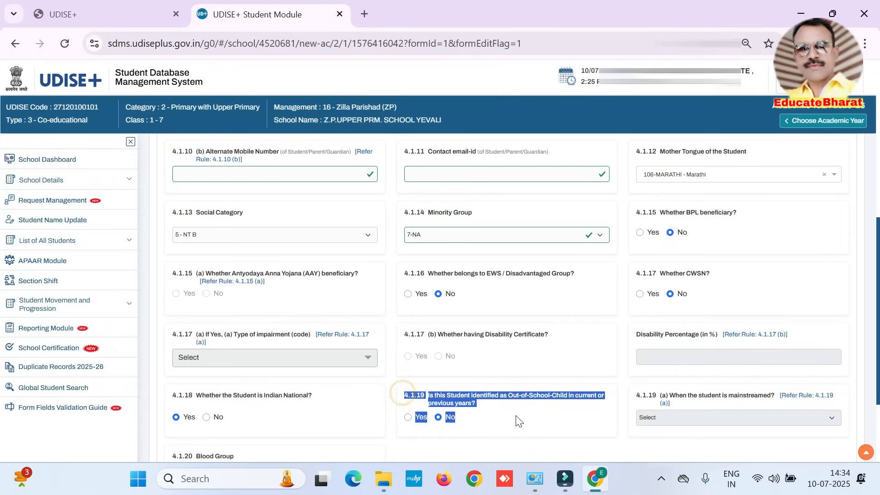
Step: Set the blood group to "Under Investigation - Result will be updated soon" and save the General Profile
{"action": "scroll", "coordinate": [403, 390], "scroll_direction": "down", "scroll_amount": 3}
{"action": "left_click_drag", "start_coordinate": [171, 362], "coordinate": [265, 366]}
{"action": "left_click", "coordinate": [235, 384]}
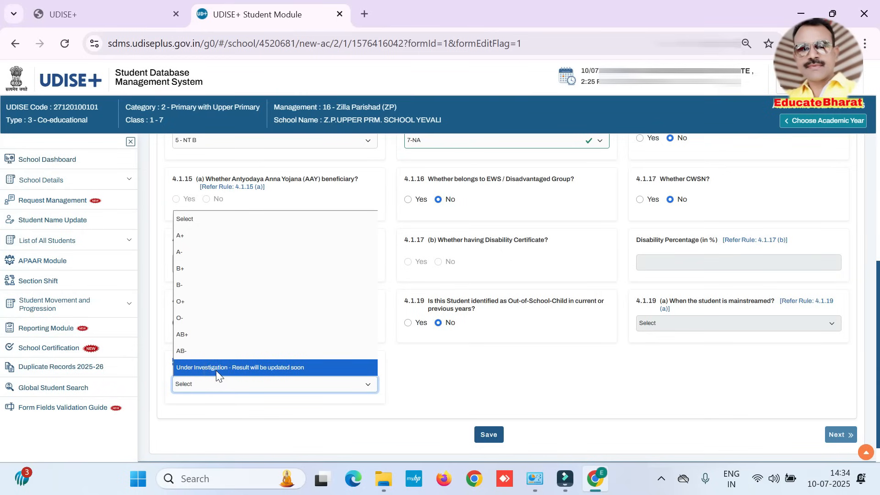
{"action": "left_click", "coordinate": [216, 369]}
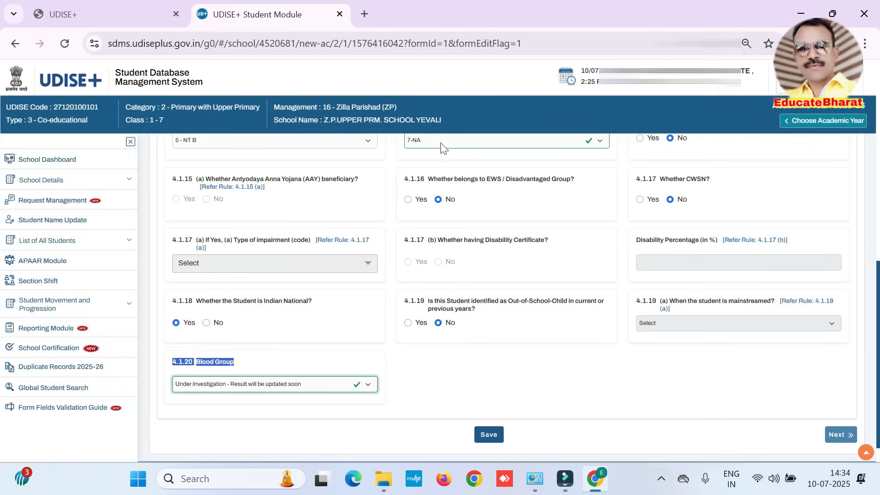
{"action": "left_click", "coordinate": [488, 435]}
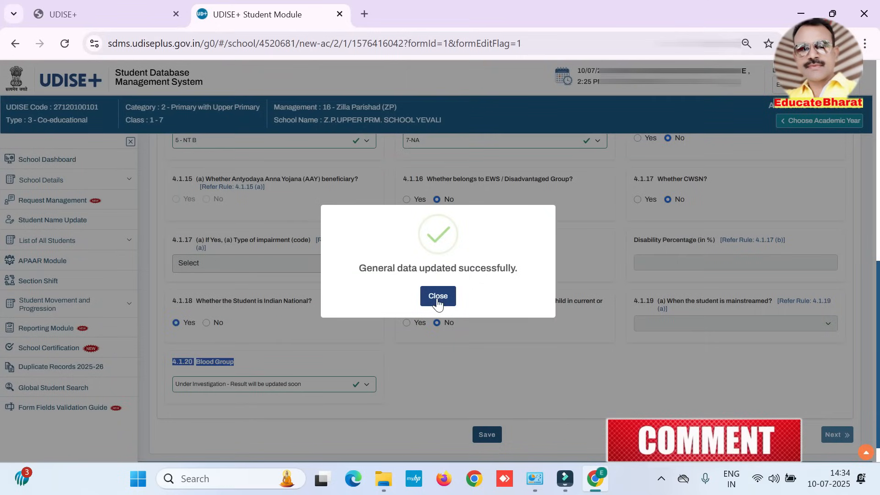
{"action": "left_click", "coordinate": [438, 297]}
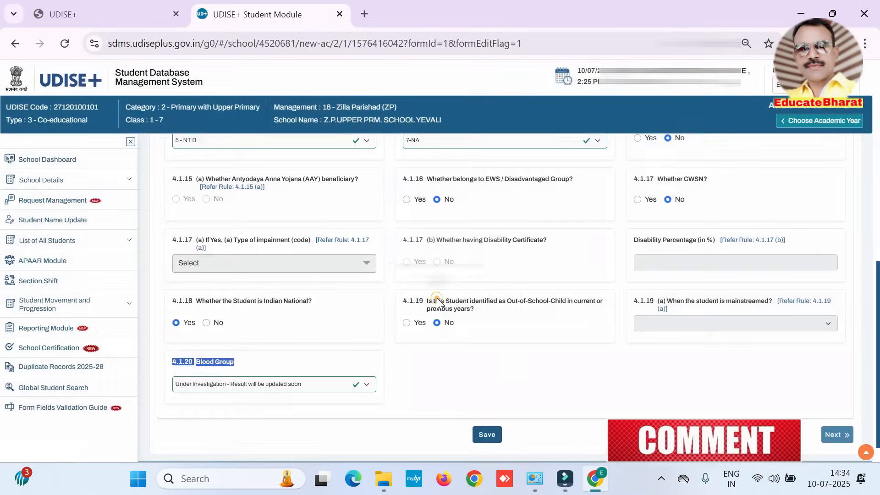
Step: Proceed to the Enrolment Profile, check the admission date, and enter 2 as the Class/Section Roll Number
{"action": "left_click", "coordinate": [837, 435]}
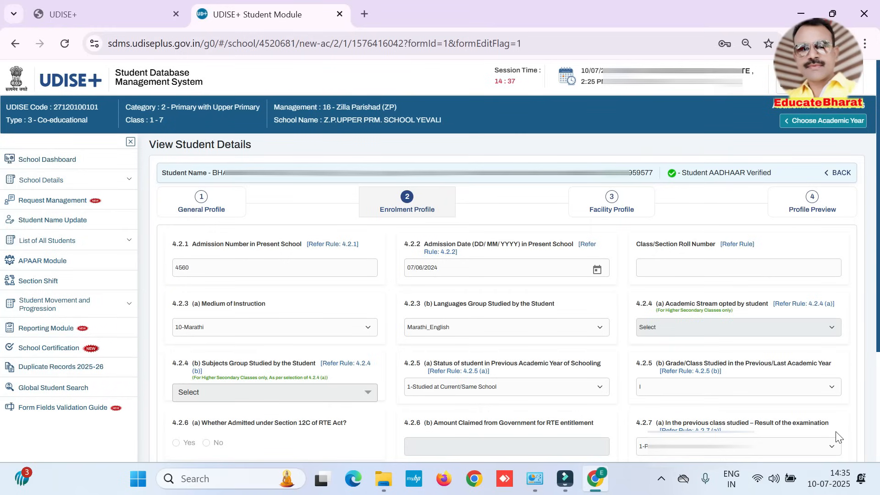
{"action": "left_click_drag", "start_coordinate": [401, 243], "coordinate": [431, 244]}
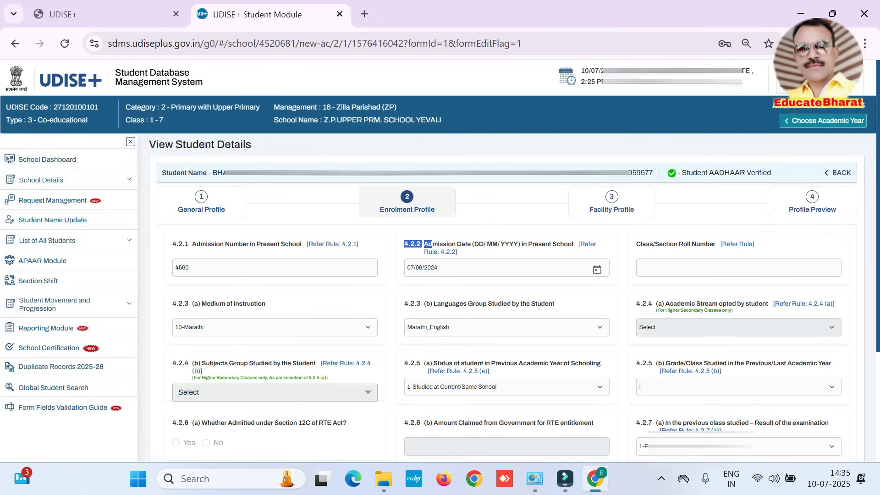
{"action": "left_click_drag", "start_coordinate": [440, 268], "coordinate": [393, 269]}
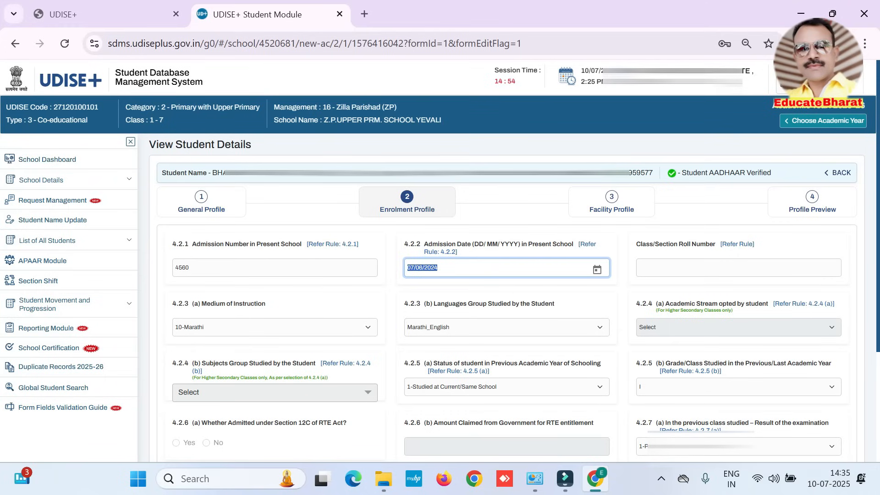
{"action": "left_click", "coordinate": [686, 267]}
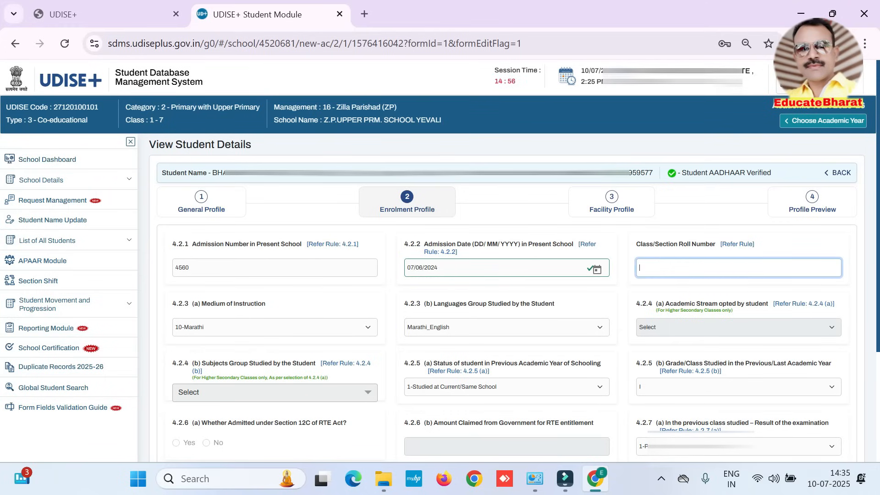
{"action": "type", "text": "2"}
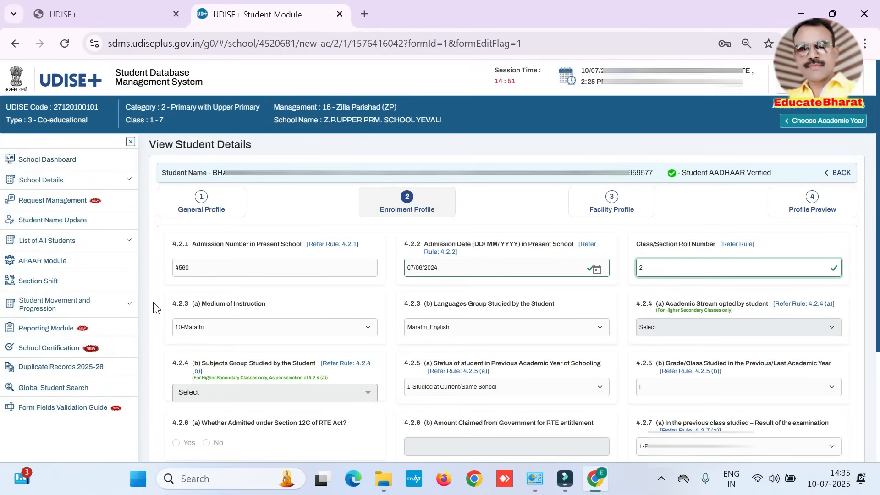
Step: Check the medium of instruction and languages group options and the higher-secondary-only academic stream and subjects group fields
{"action": "left_click", "coordinate": [221, 330]}
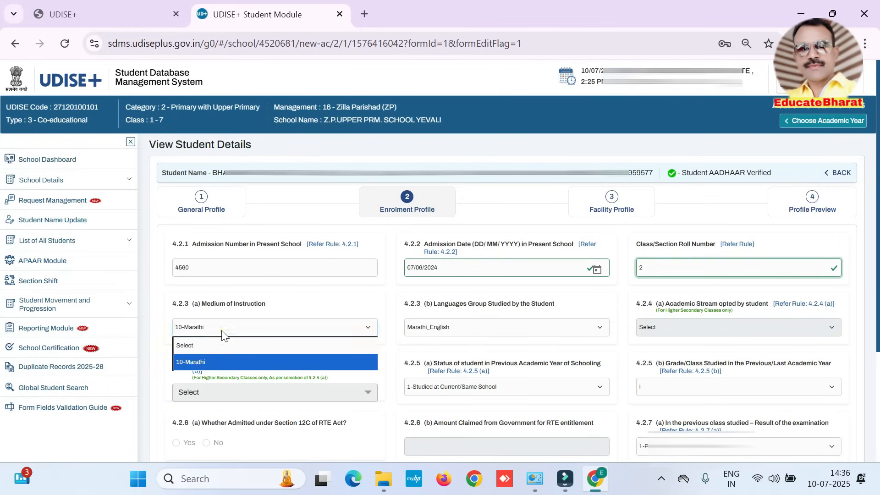
{"action": "left_click", "coordinate": [221, 329]}
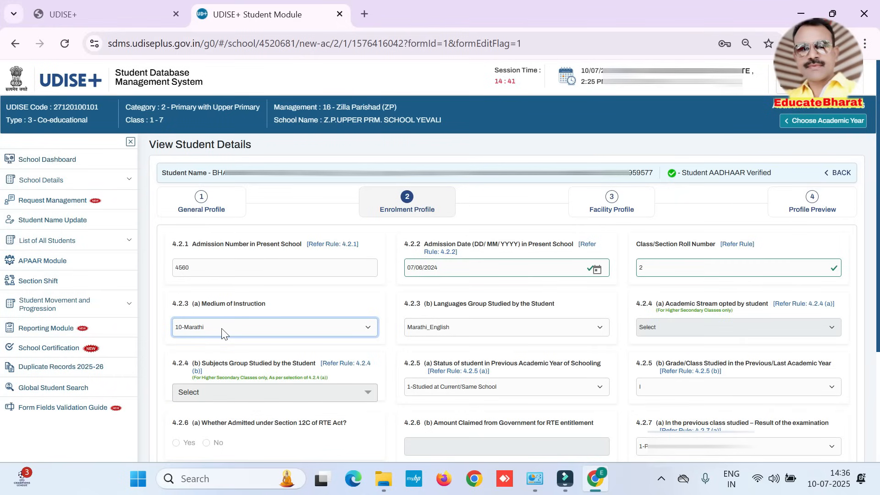
{"action": "left_click", "coordinate": [464, 328]}
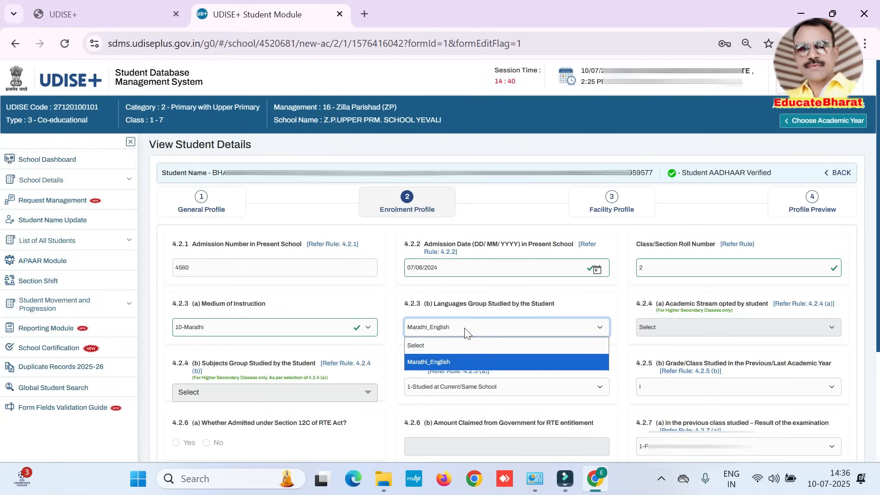
{"action": "left_click", "coordinate": [465, 332]}
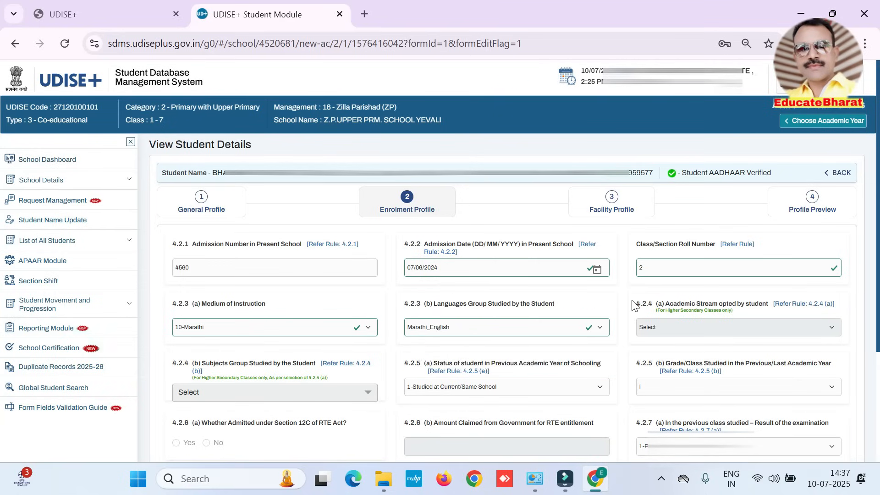
{"action": "left_click_drag", "start_coordinate": [635, 303], "coordinate": [766, 304]}
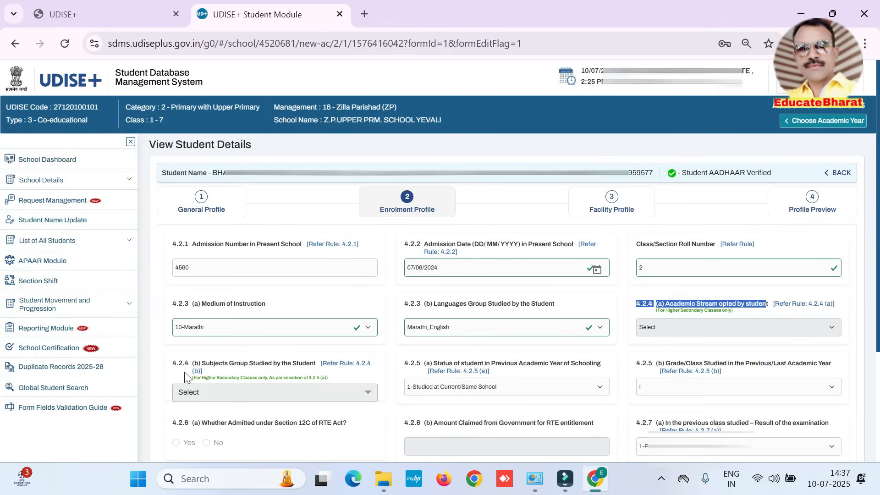
{"action": "left_click_drag", "start_coordinate": [215, 378], "coordinate": [294, 379]}
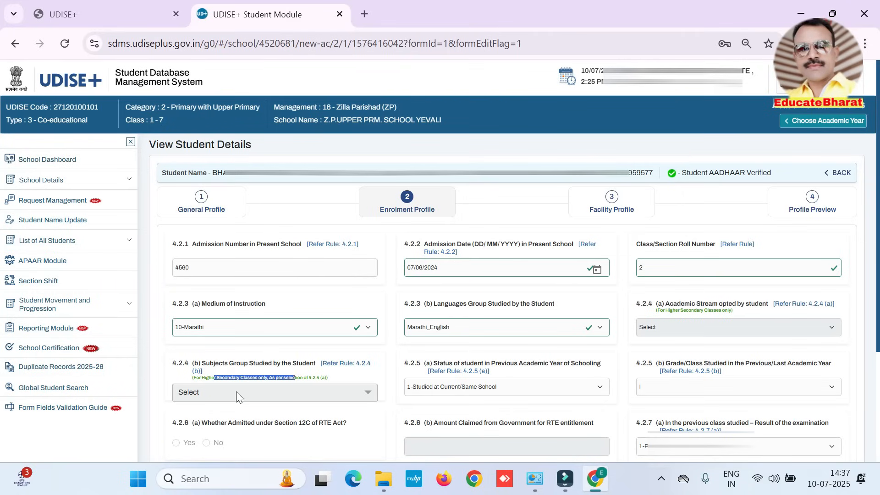
Step: Select 1-Studied at Current/Same School as the student's status in the previous academic year of schooling
{"action": "left_click", "coordinate": [383, 301]}
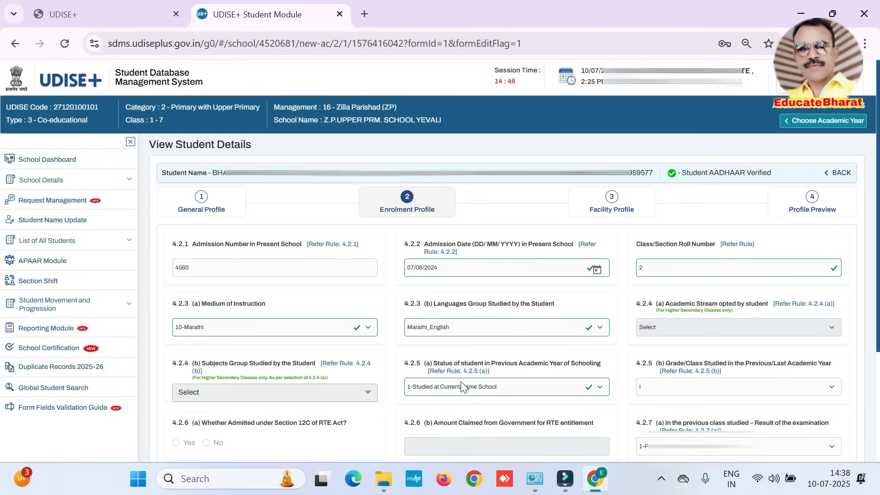
{"action": "left_click", "coordinate": [462, 386]}
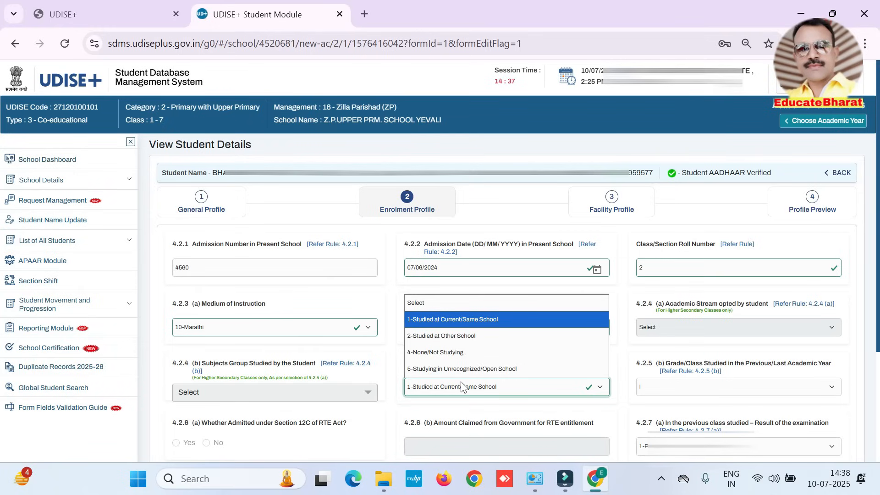
{"action": "left_click", "coordinate": [473, 323]}
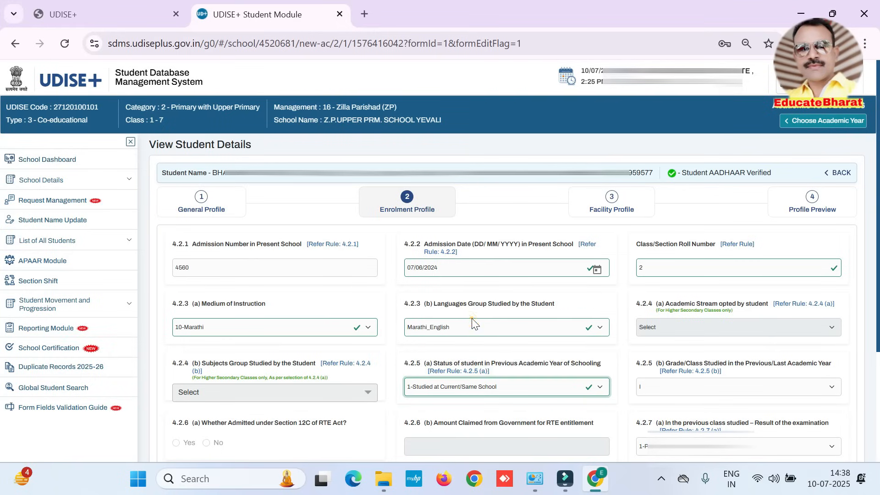
Step: Check the class studied in the previous academic year and the fields for RTE Section 12C admission and amount claimed
{"action": "left_click", "coordinate": [705, 390]}
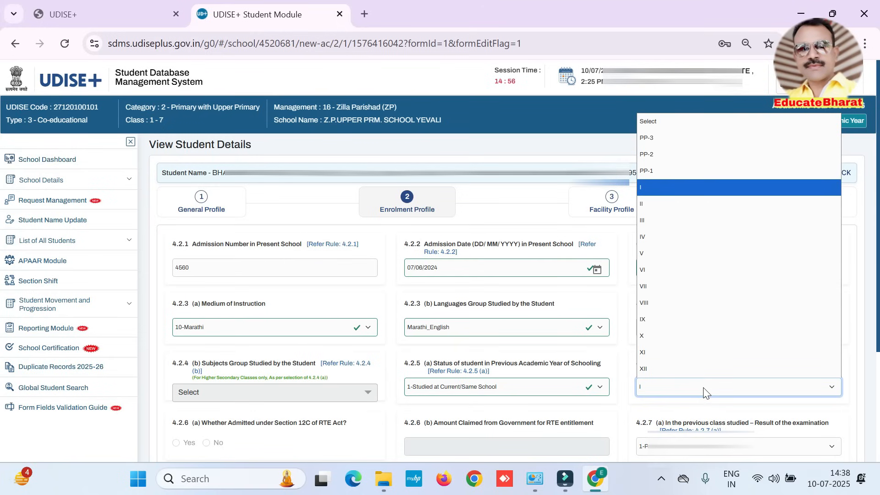
{"action": "left_click", "coordinate": [704, 388]}
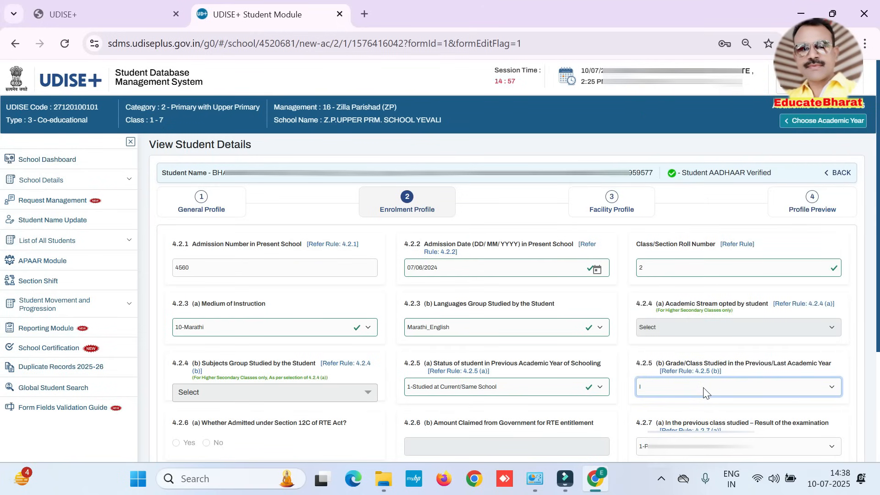
{"action": "scroll", "coordinate": [705, 393], "scroll_direction": "down", "scroll_amount": 3}
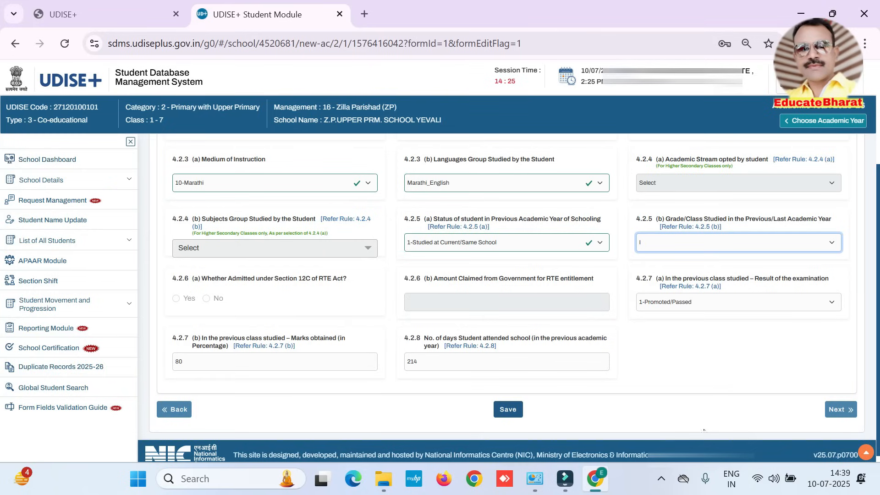
{"action": "left_click_drag", "start_coordinate": [173, 278], "coordinate": [315, 278]}
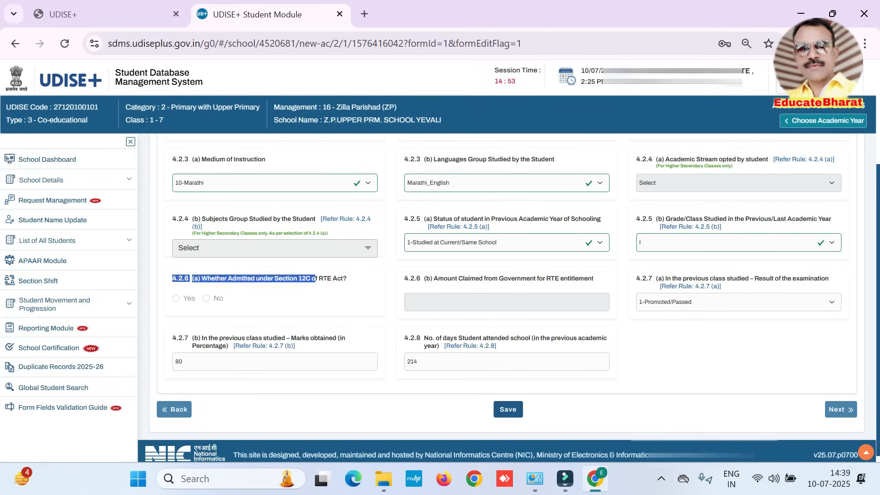
{"action": "left_click_drag", "start_coordinate": [403, 280], "coordinate": [591, 279]}
{"action": "left_click", "coordinate": [399, 284]}
{"action": "triple_click", "coordinate": [399, 279]}
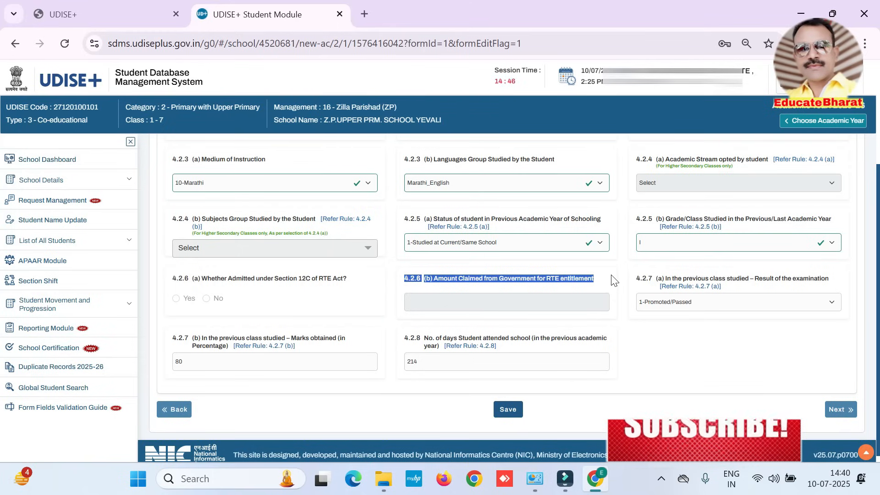
{"action": "left_click", "coordinate": [439, 305]}
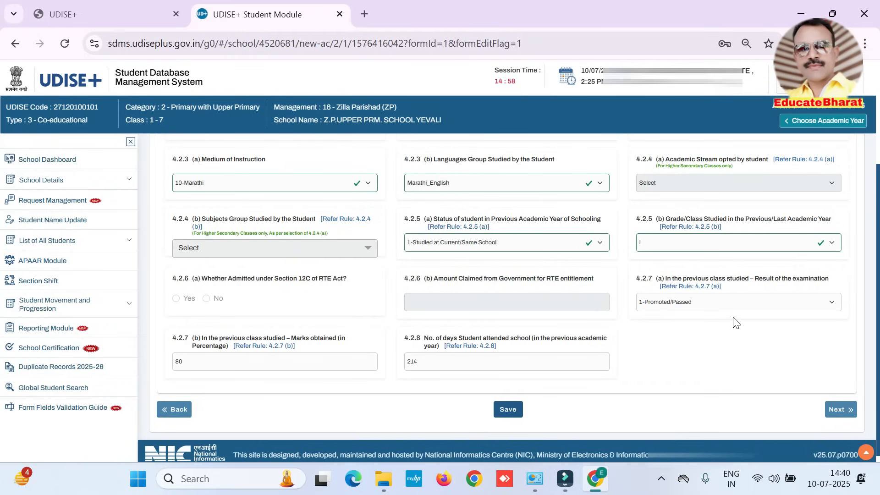
Step: Select 1-Promoted/Passed as the previous class's examination result, and check the marks percentage and number of days attended
{"action": "left_click", "coordinate": [724, 306]}
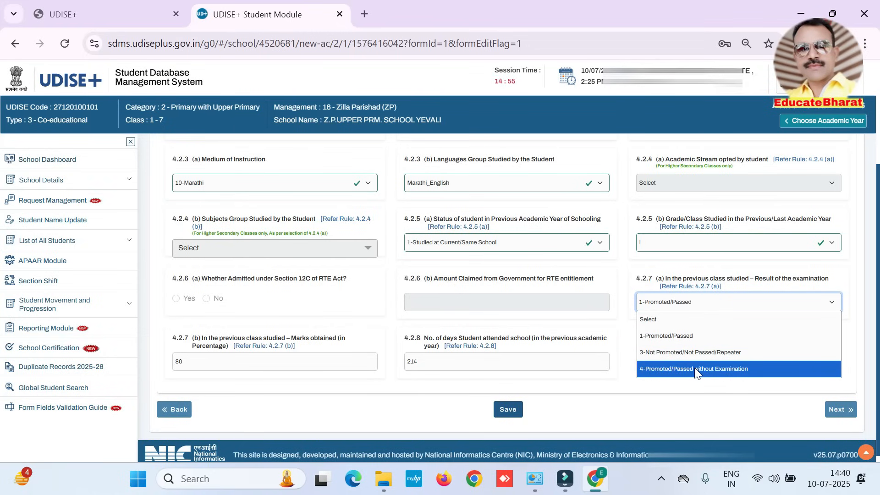
{"action": "left_click", "coordinate": [691, 339]}
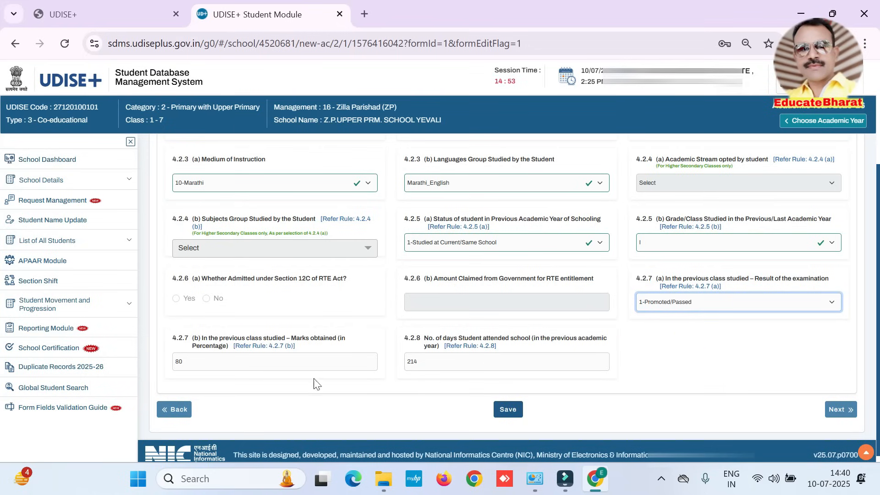
{"action": "left_click", "coordinate": [315, 361]}
{"action": "left_click_drag", "start_coordinate": [203, 362], "coordinate": [146, 353]}
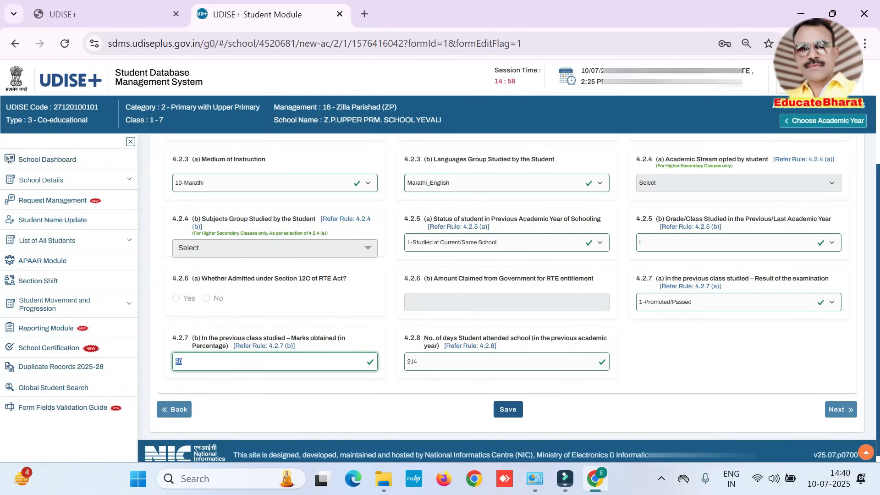
{"action": "key", "text": "Tab"}
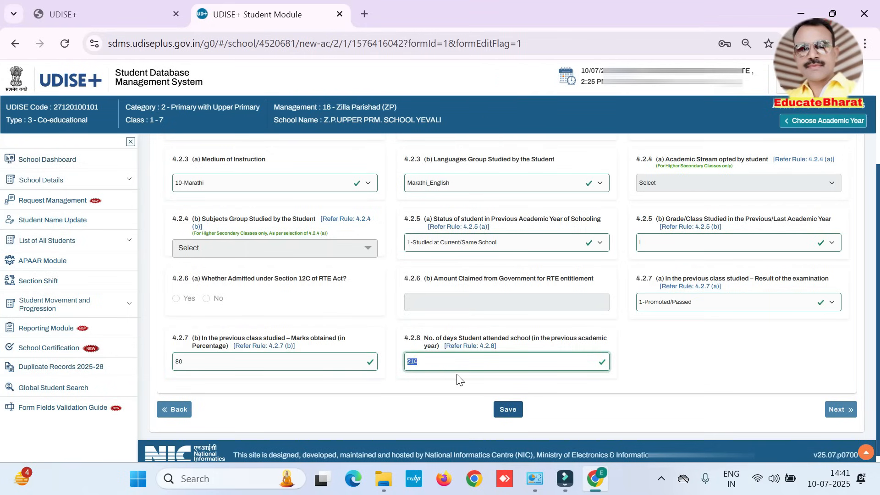
Step: Save the Enrolment Profile and proceed to the Facility Profile
{"action": "left_click", "coordinate": [508, 413]}
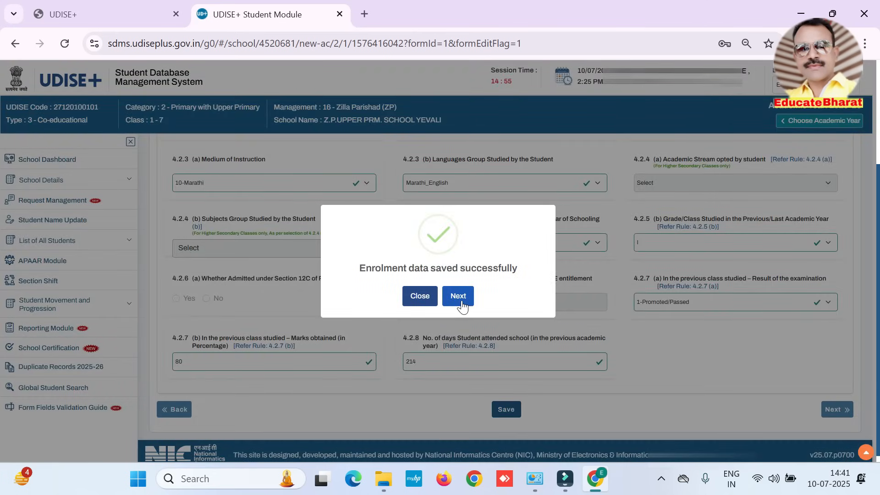
{"action": "left_click", "coordinate": [461, 301]}
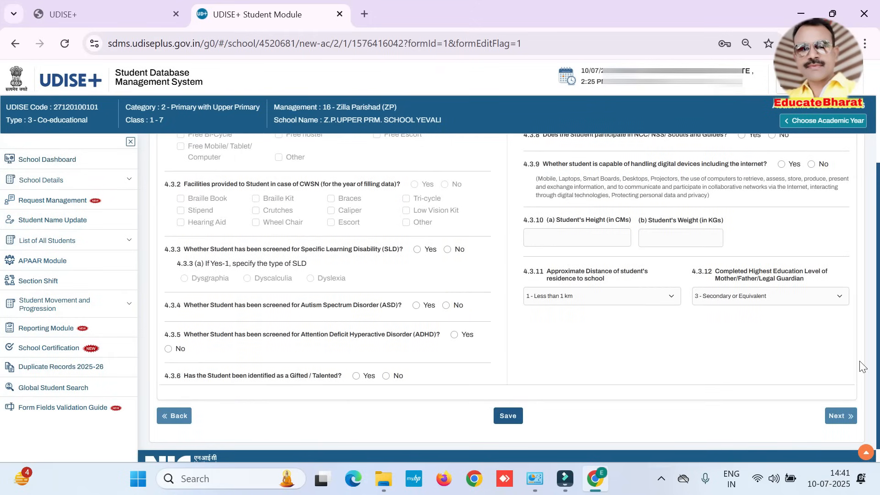
Step: Answer Yes to facilities provided with Free Text Book and Free Uniforms, and try to answer the CWSN facilities question
{"action": "scroll", "coordinate": [837, 334], "scroll_direction": "up", "scroll_amount": 3}
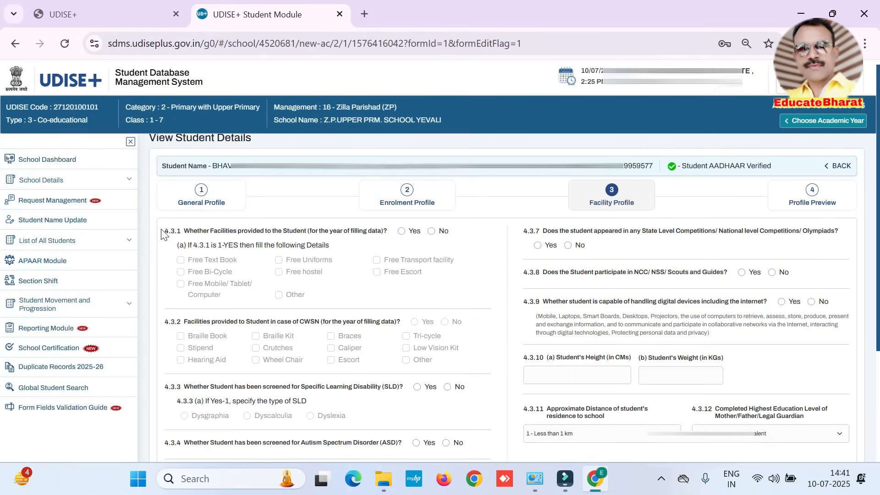
{"action": "left_click_drag", "start_coordinate": [163, 230], "coordinate": [387, 234]}
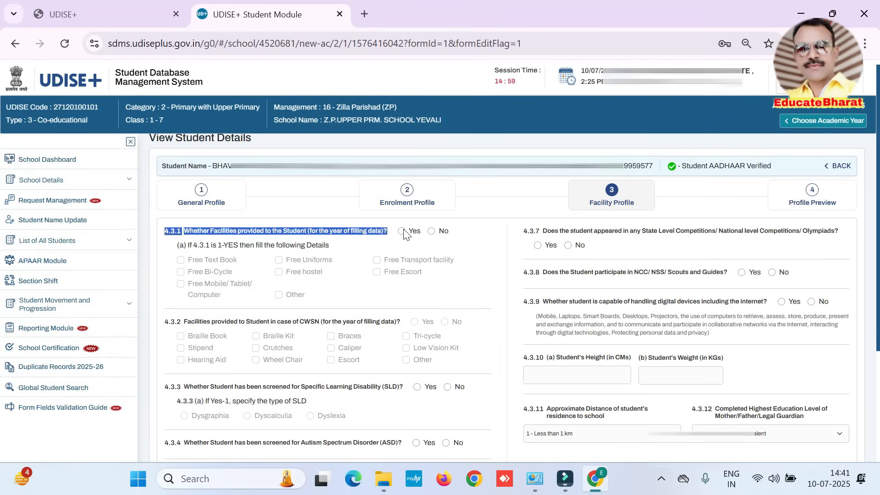
{"action": "left_click", "coordinate": [402, 230]}
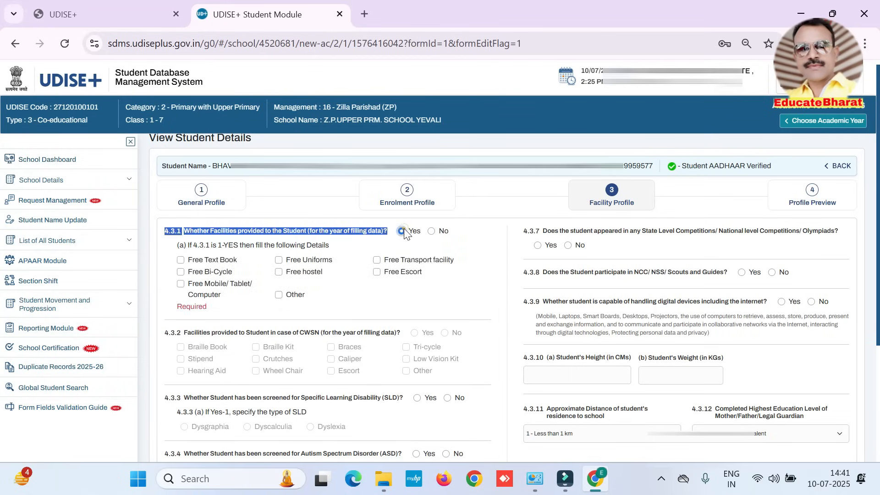
{"action": "left_click", "coordinate": [180, 260]}
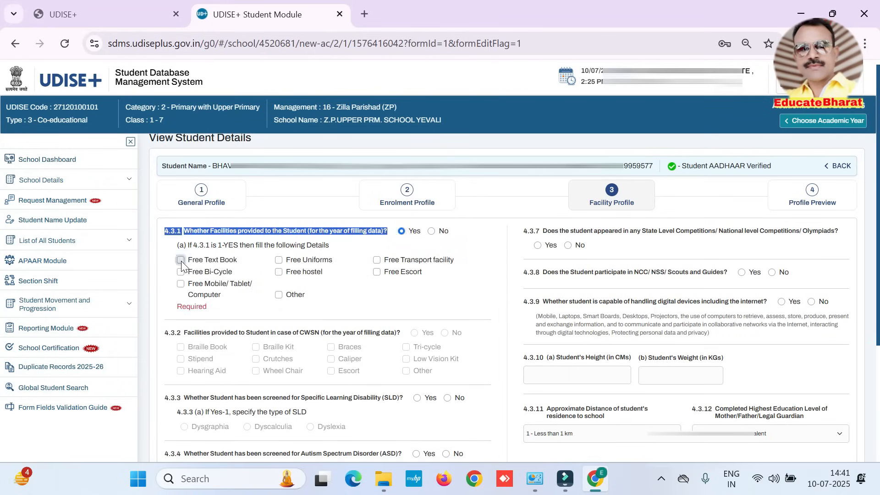
{"action": "left_click", "coordinate": [279, 260]}
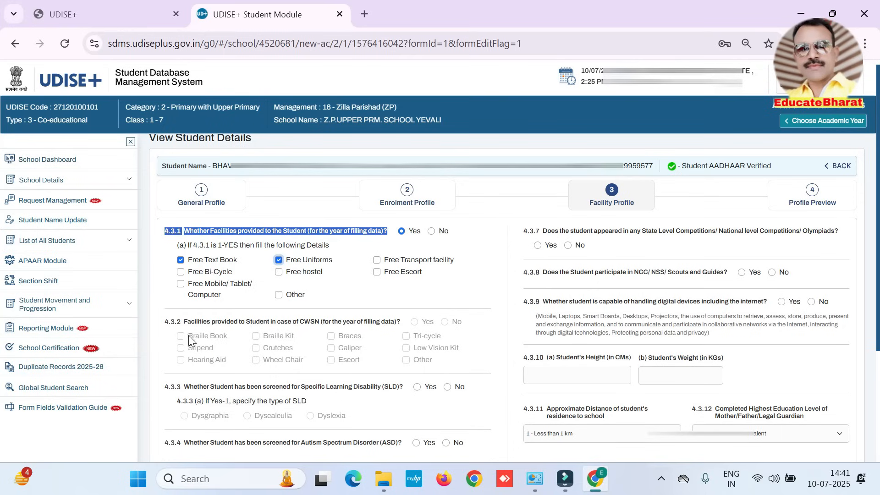
{"action": "left_click_drag", "start_coordinate": [168, 324], "coordinate": [395, 324]}
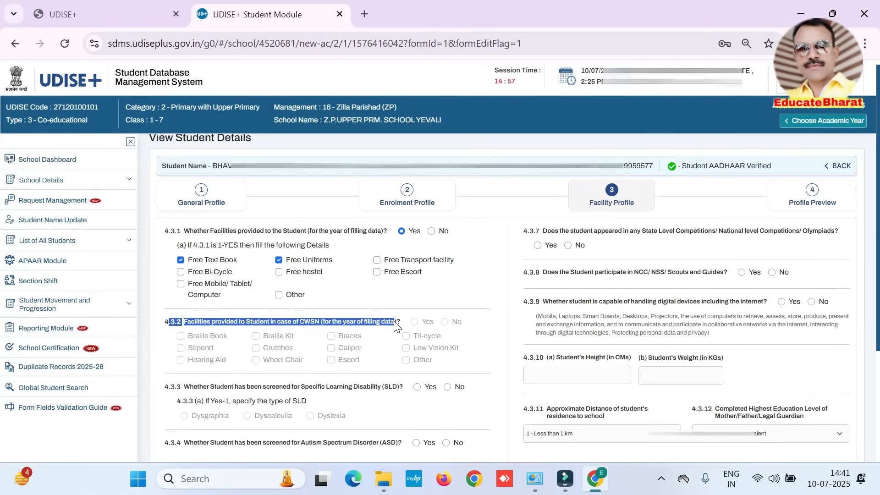
{"action": "left_click", "coordinate": [418, 323]}
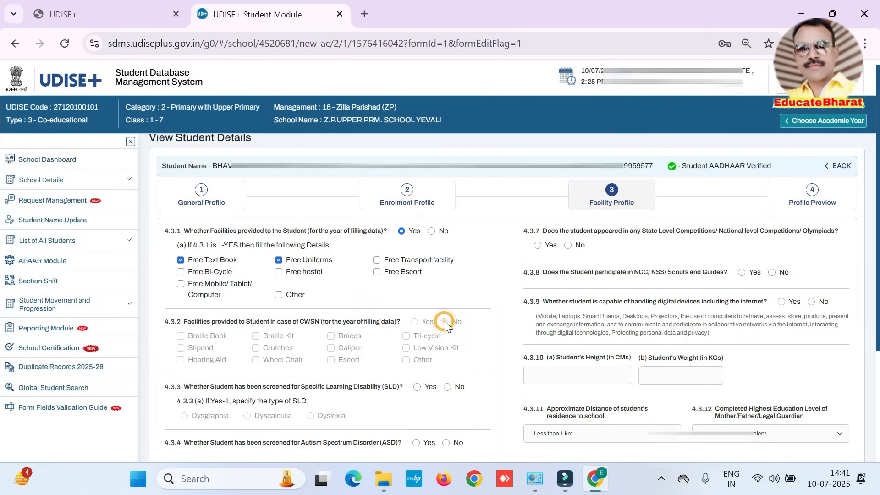
Step: Answer No to the SLD screening, Autism Spectrum Disorder screening and Gifted/Talented questions, and Yes to the ADHD screening question
{"action": "scroll", "coordinate": [161, 288], "scroll_direction": "down", "scroll_amount": 4}
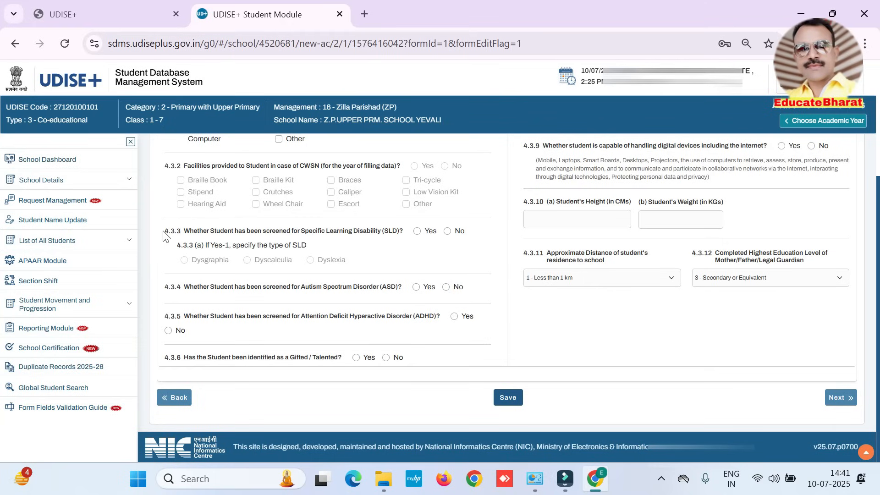
{"action": "left_click_drag", "start_coordinate": [163, 232], "coordinate": [350, 235]}
{"action": "left_click", "coordinate": [365, 254]}
{"action": "left_click", "coordinate": [446, 231]}
{"action": "left_click", "coordinate": [446, 287]}
{"action": "left_click", "coordinate": [454, 316]}
{"action": "left_click_drag", "start_coordinate": [222, 359], "coordinate": [351, 360]}
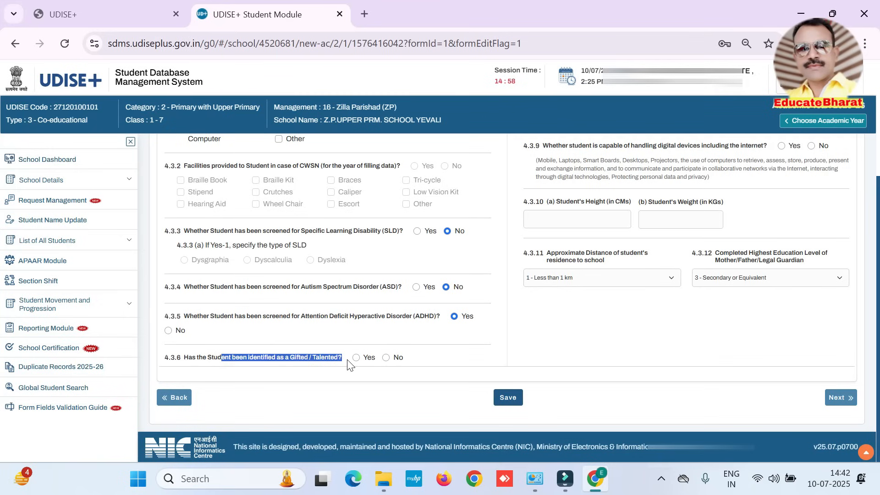
{"action": "left_click", "coordinate": [387, 358]}
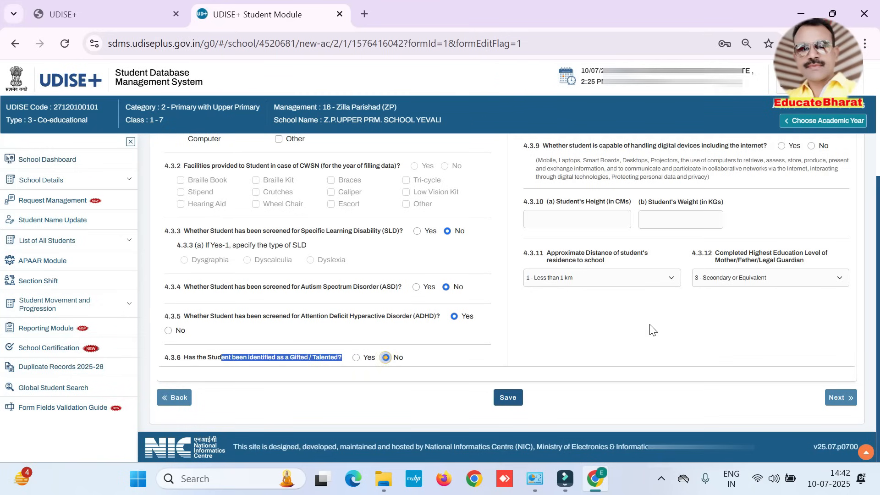
Step: Answer No to state or national competitions, NCC/NSS/Scouts and Guides participation, and capability of handling digital devices
{"action": "scroll", "coordinate": [843, 333], "scroll_direction": "up", "scroll_amount": 3}
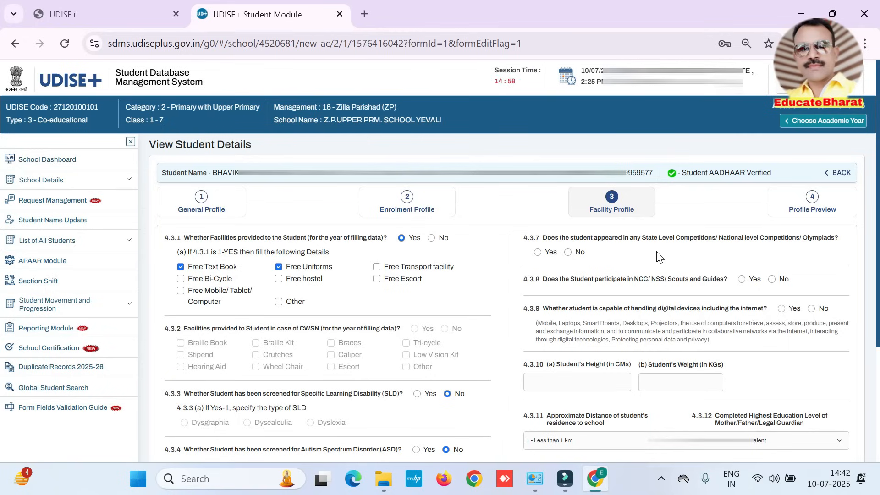
{"action": "left_click", "coordinate": [567, 252]}
{"action": "left_click_drag", "start_coordinate": [578, 278], "coordinate": [684, 280]}
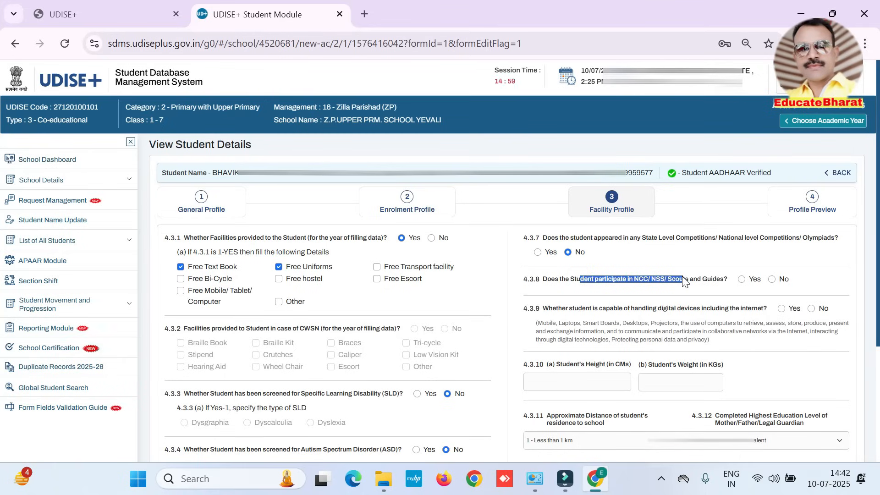
{"action": "left_click", "coordinate": [773, 280]}
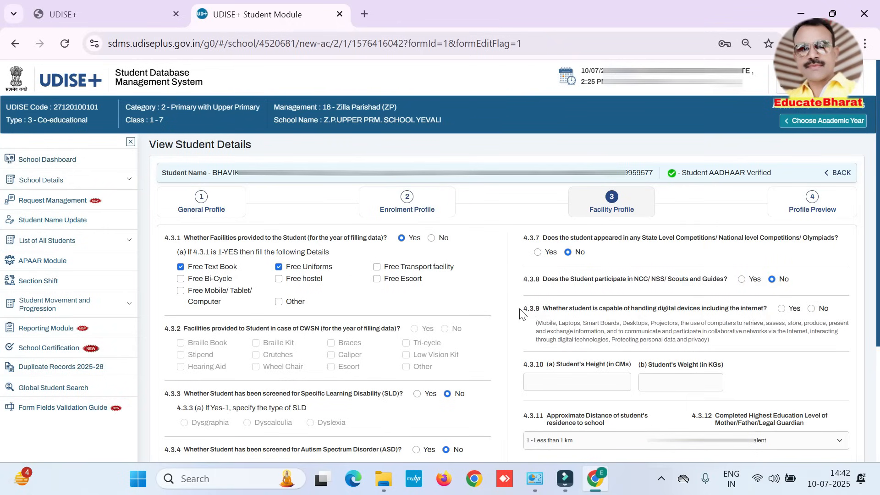
{"action": "left_click_drag", "start_coordinate": [522, 309], "coordinate": [765, 312]}
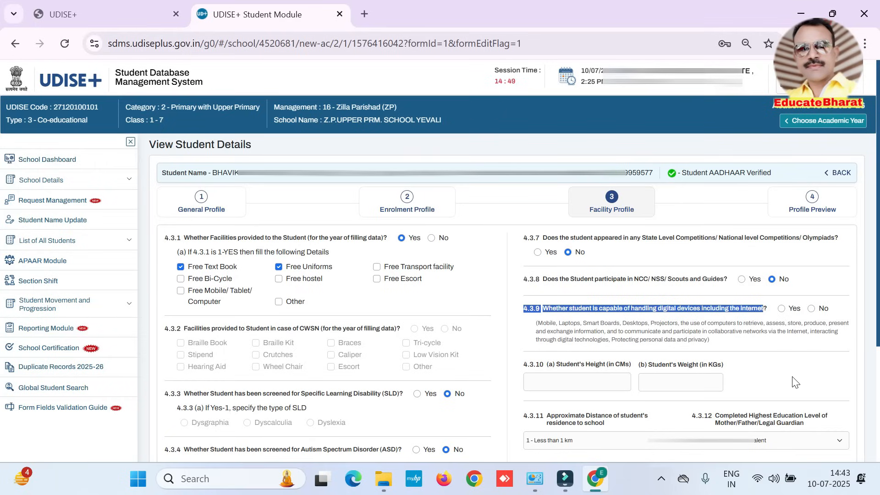
{"action": "left_click", "coordinate": [812, 308]}
Step: Enter 112 cm as the student's height and 15 kg as the weight
{"action": "left_click_drag", "start_coordinate": [523, 364], "coordinate": [555, 366]}
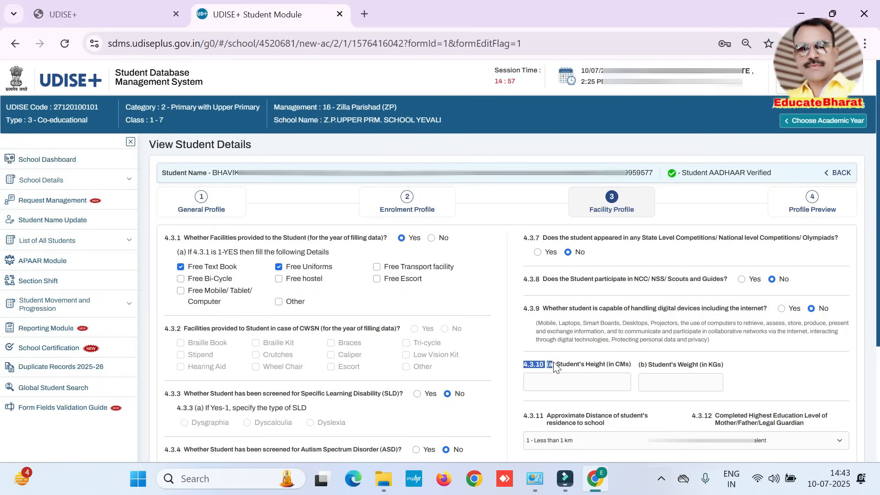
{"action": "left_click", "coordinate": [576, 382]}
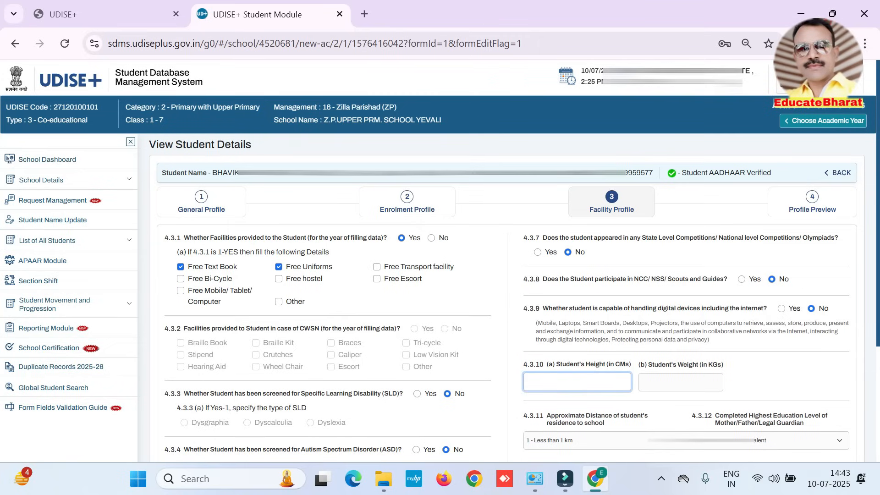
{"action": "type", "text": "112"}
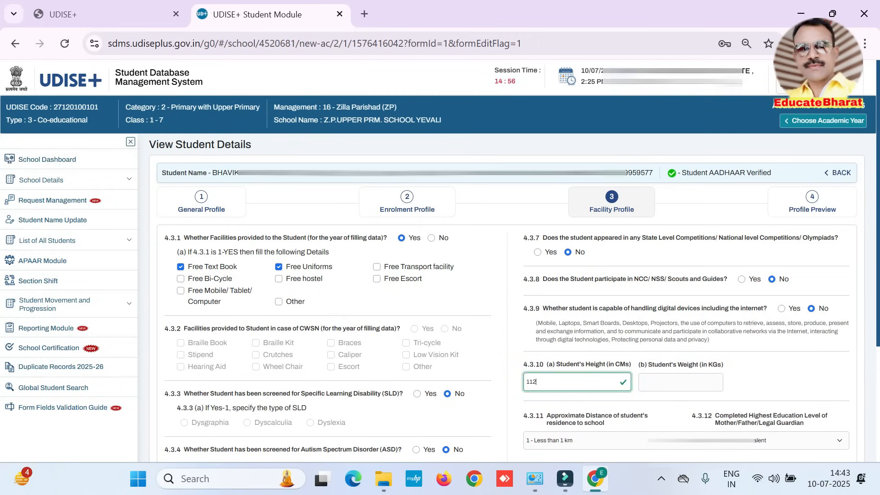
{"action": "left_click", "coordinate": [680, 381]}
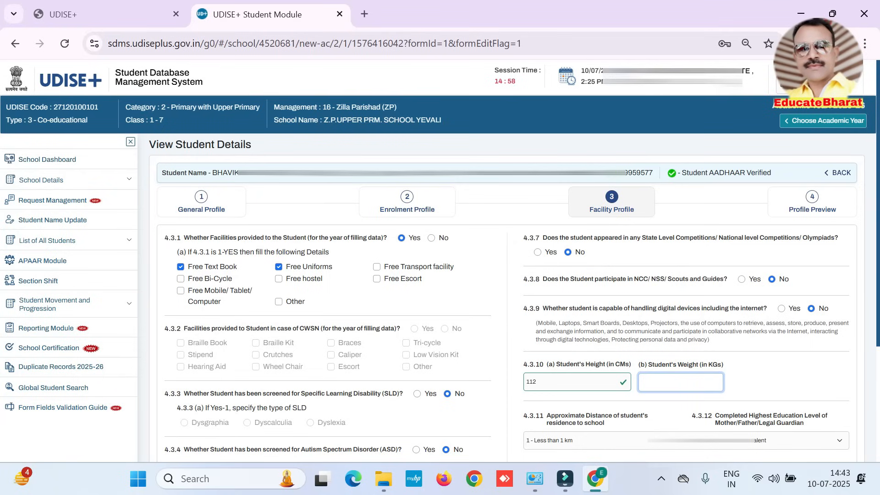
{"action": "type", "text": "15"}
Step: Set the residence-to-school distance to 1 - Less than 1 km and the parent or guardian's education level to 3 - Secondary or Equivalent
{"action": "scroll", "coordinate": [2, 415], "scroll_direction": "down", "scroll_amount": 2}
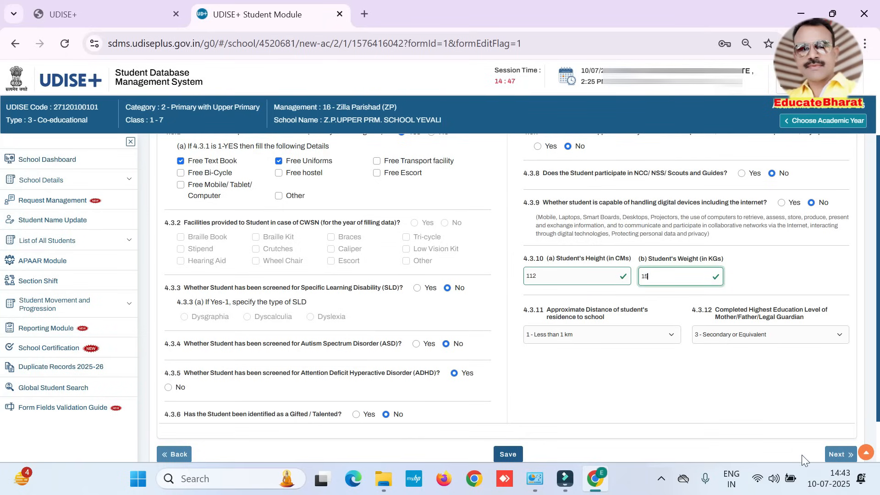
{"action": "scroll", "coordinate": [611, 341], "scroll_direction": "down", "scroll_amount": 1}
{"action": "left_click", "coordinate": [588, 279]}
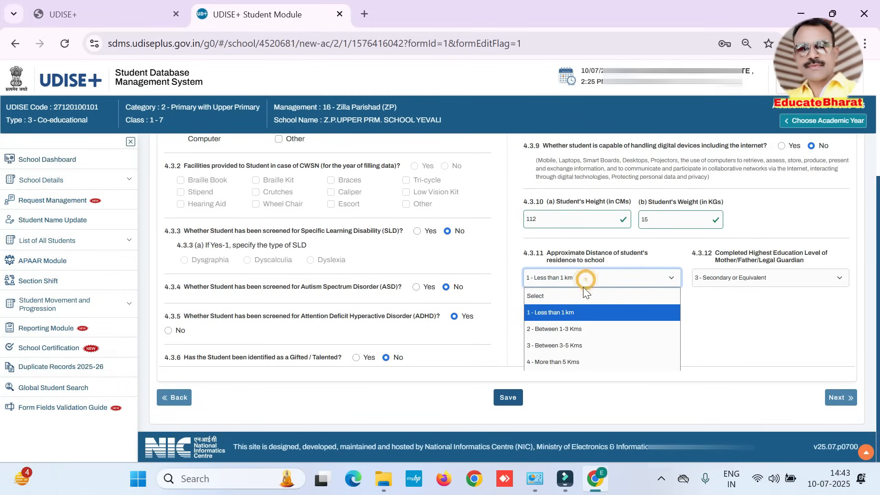
{"action": "left_click", "coordinate": [563, 311]}
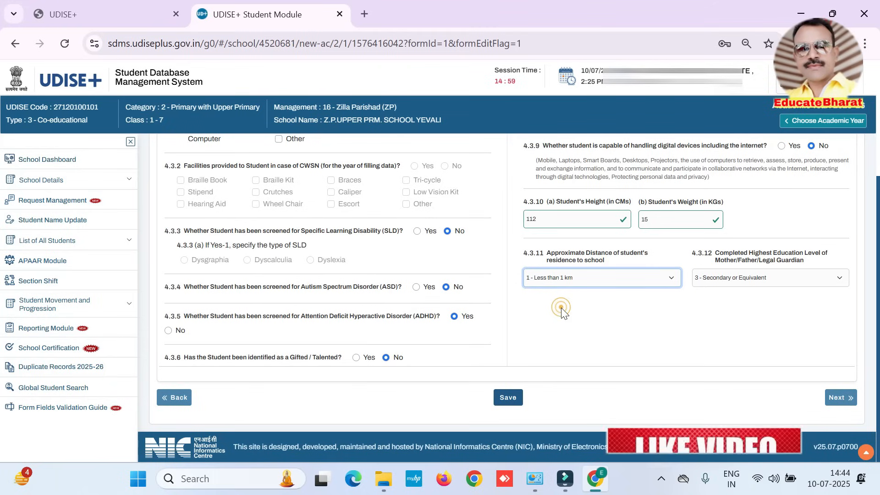
{"action": "left_click", "coordinate": [772, 283]}
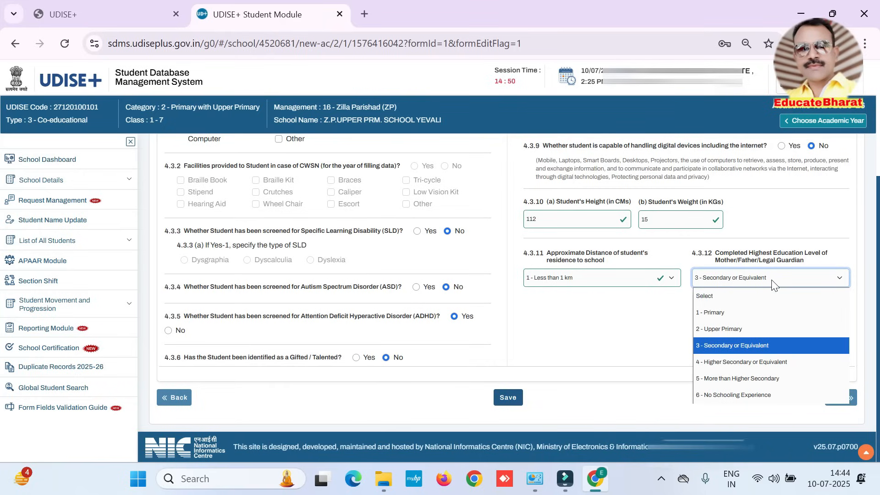
{"action": "left_click", "coordinate": [751, 346]}
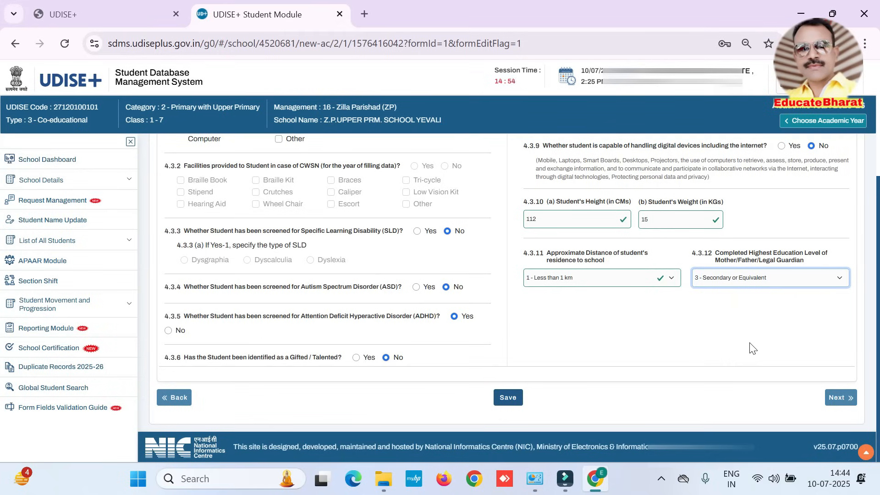
Step: Save the student's Facility Profile and acknowledge the save to proceed to the profile preview
{"action": "left_click", "coordinate": [508, 397]}
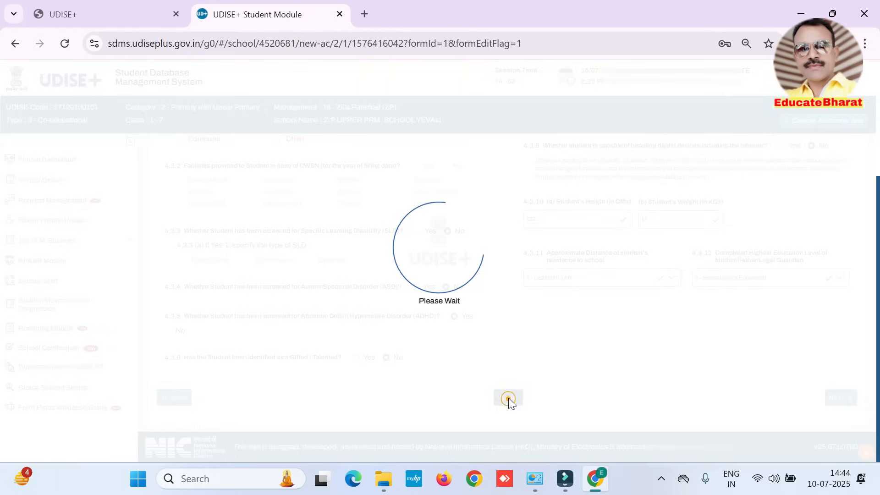
{"action": "left_click", "coordinate": [462, 298]}
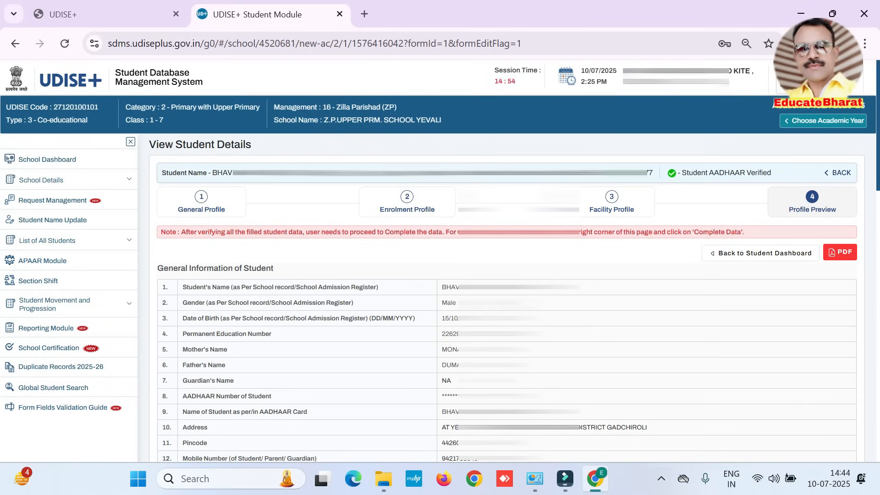
Step: Complete the student's data from the end of the profile preview and confirm the completion
{"action": "left_click_drag", "start_coordinate": [878, 169], "coordinate": [867, 460]}
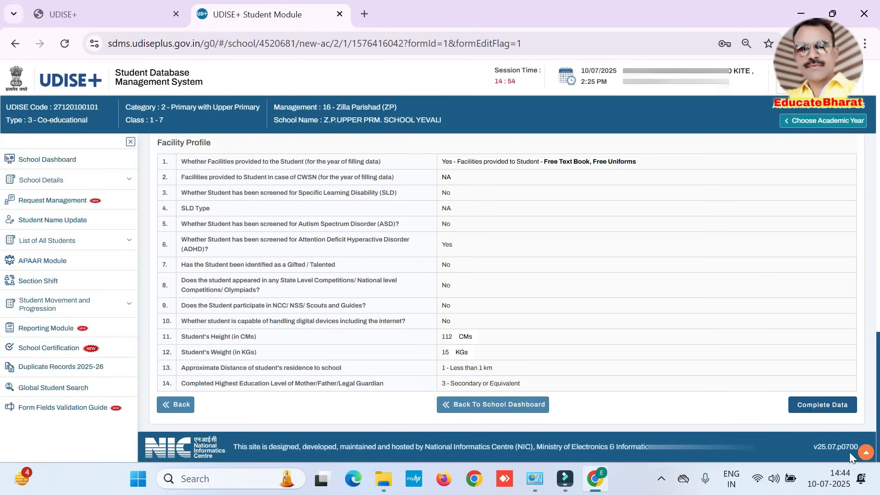
{"action": "left_click", "coordinate": [816, 413]}
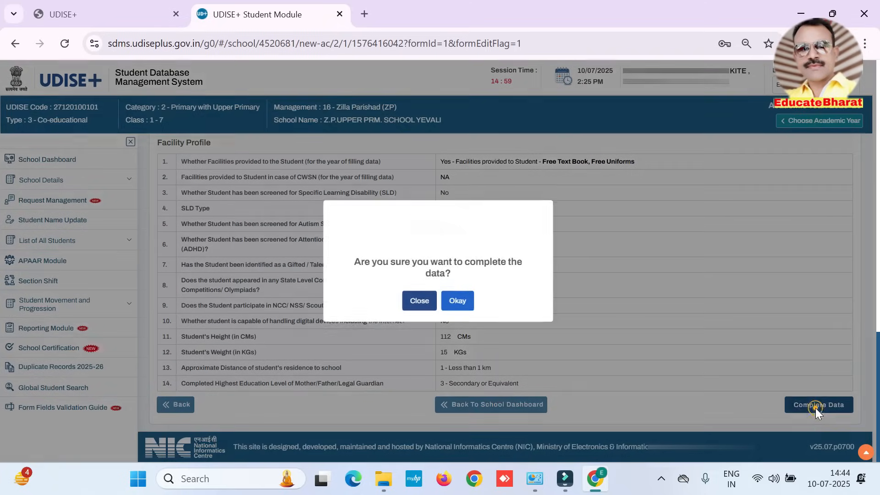
{"action": "left_click", "coordinate": [456, 302]}
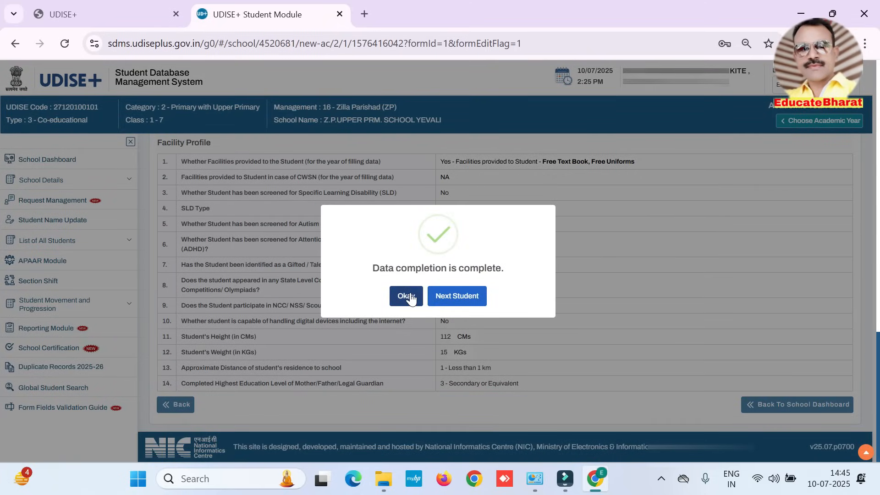
{"action": "left_click", "coordinate": [410, 296]}
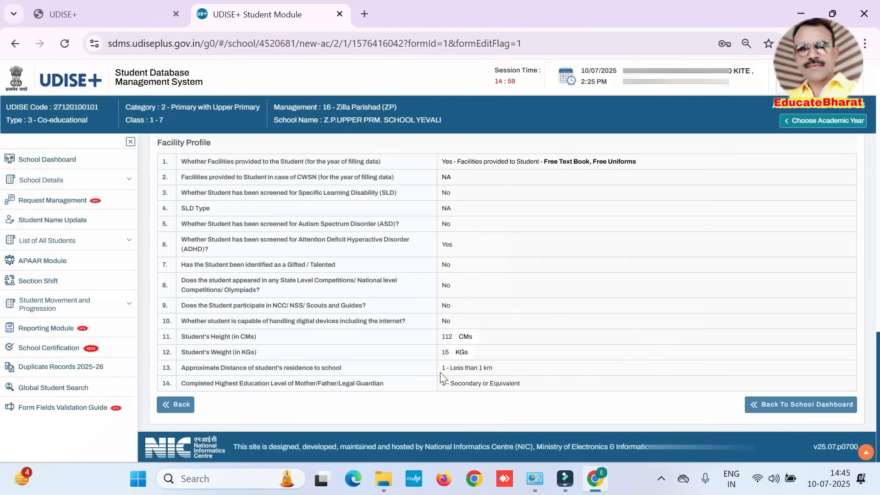
Step: Return to the school dashboard and open the class II, section A student list to check the updated student's entry status
{"action": "left_click", "coordinate": [820, 408]}
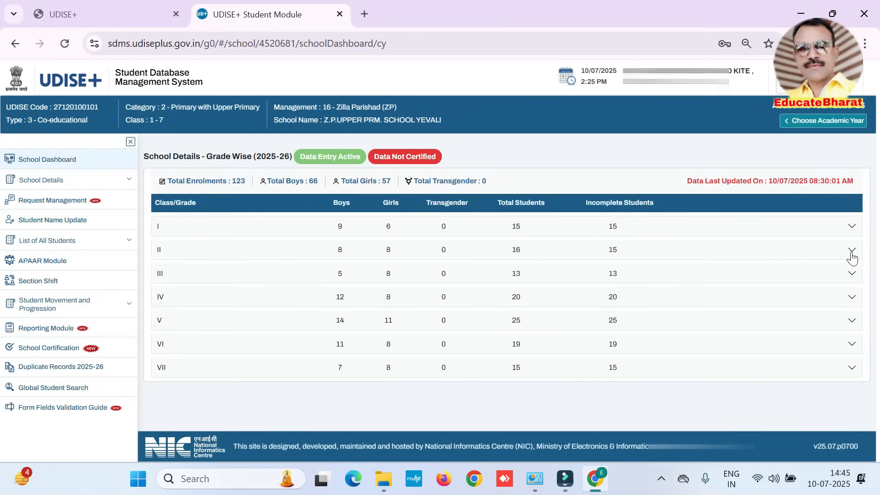
{"action": "left_click", "coordinate": [851, 251]}
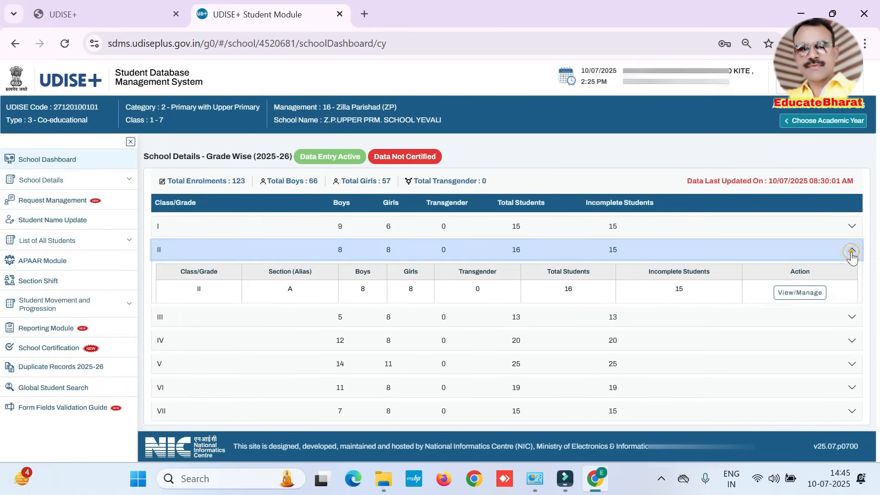
{"action": "left_click", "coordinate": [802, 294]}
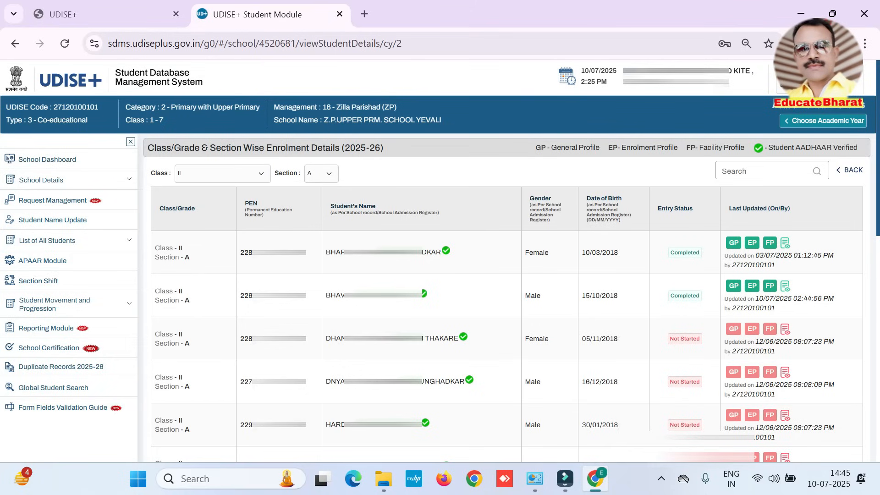
{"action": "left_click_drag", "start_coordinate": [669, 297], "coordinate": [710, 300]}
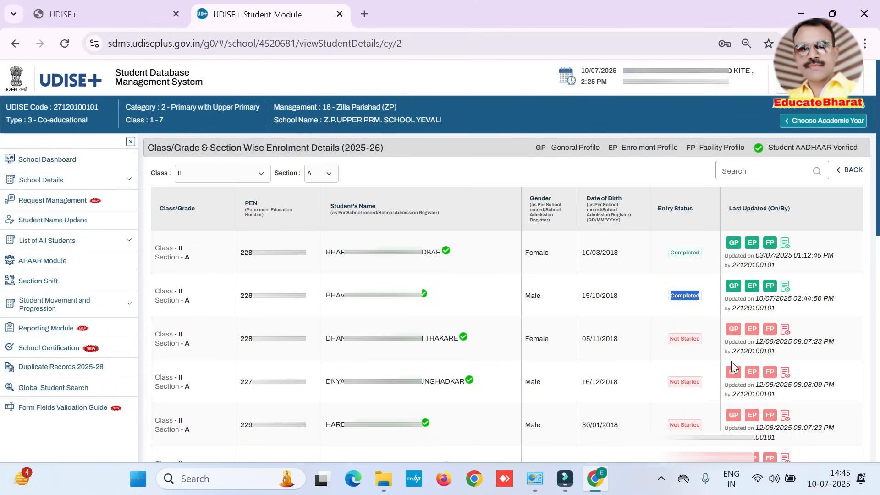